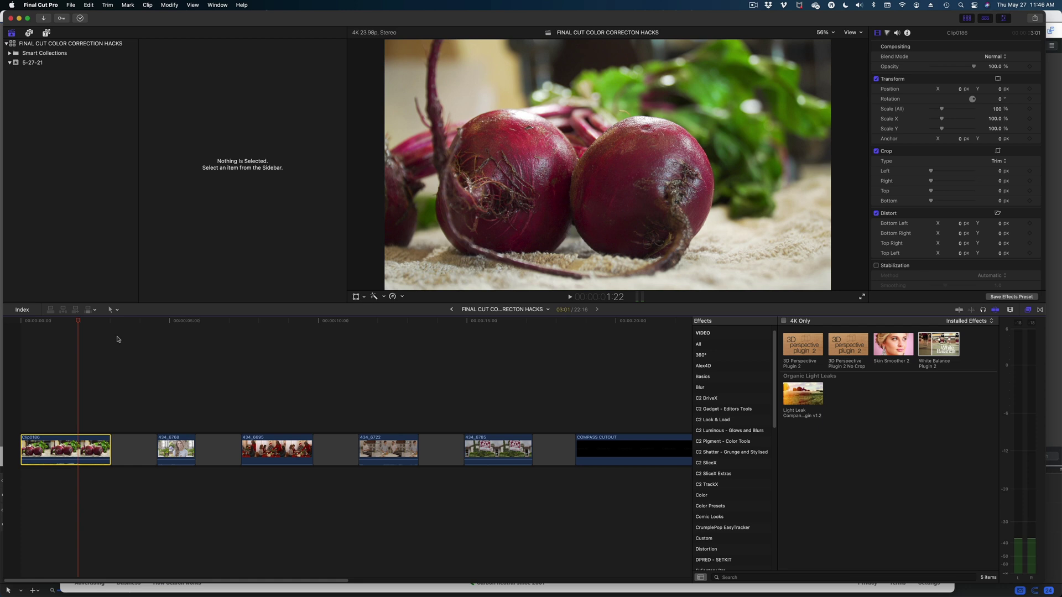
# Add a Color Board correction to the beet clip.
pyautogui.moveTo(74, 324); pyautogui.dragTo(52, 324)
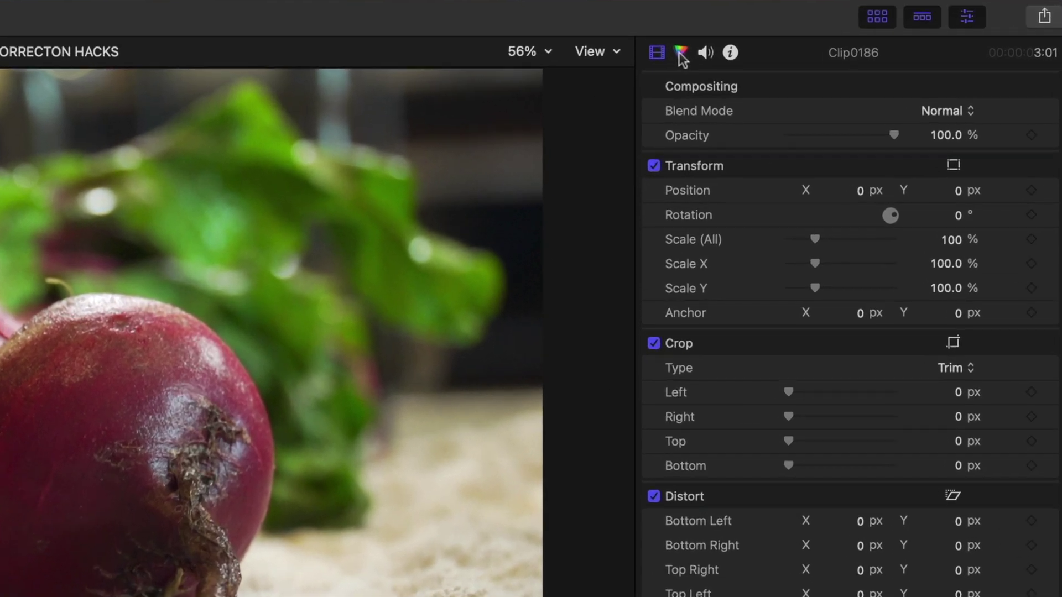
pyautogui.click(686, 66)
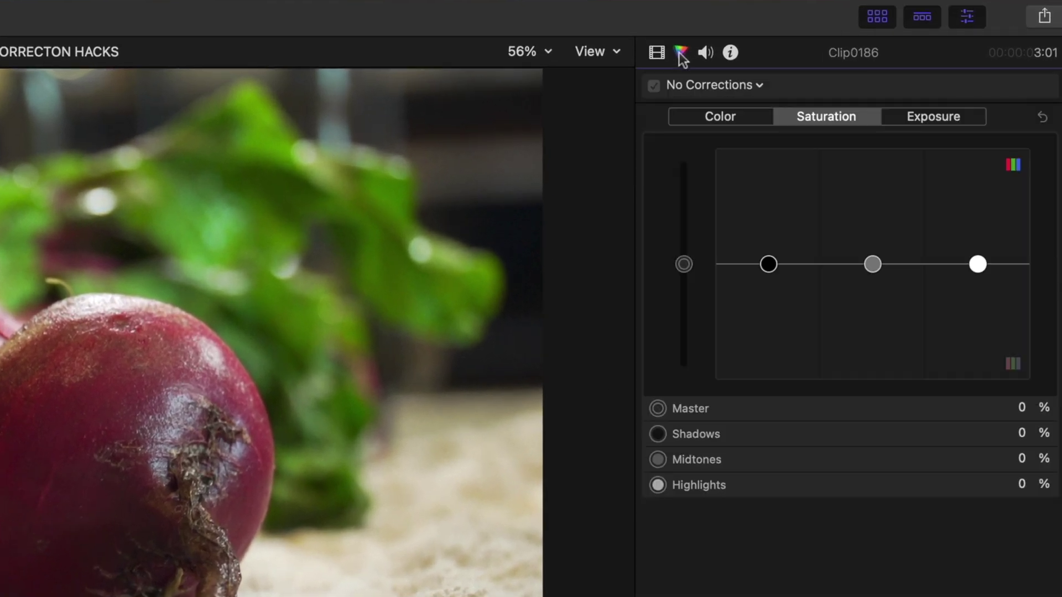
pyautogui.click(759, 84)
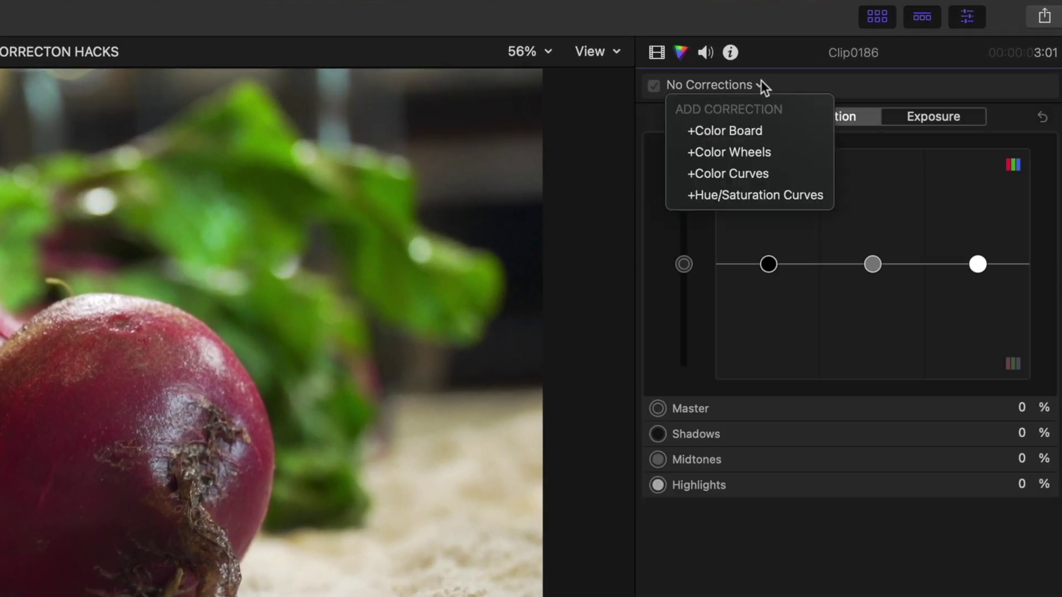
pyautogui.click(748, 132)
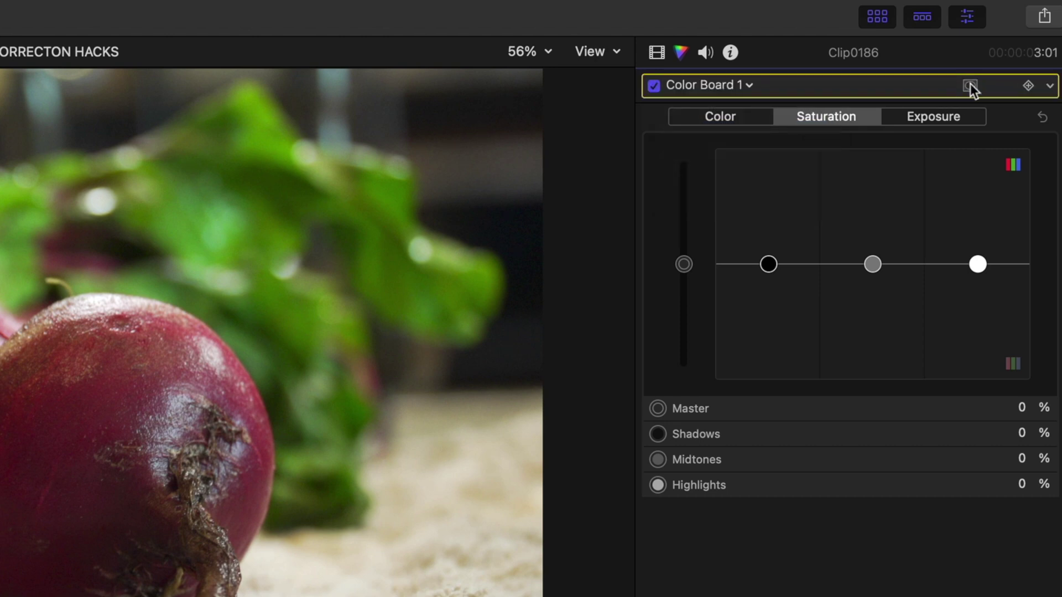
# Add a color mask to the Color Board correction and sample the dark red of the beet nearest the leaves.
pyautogui.click(970, 84)
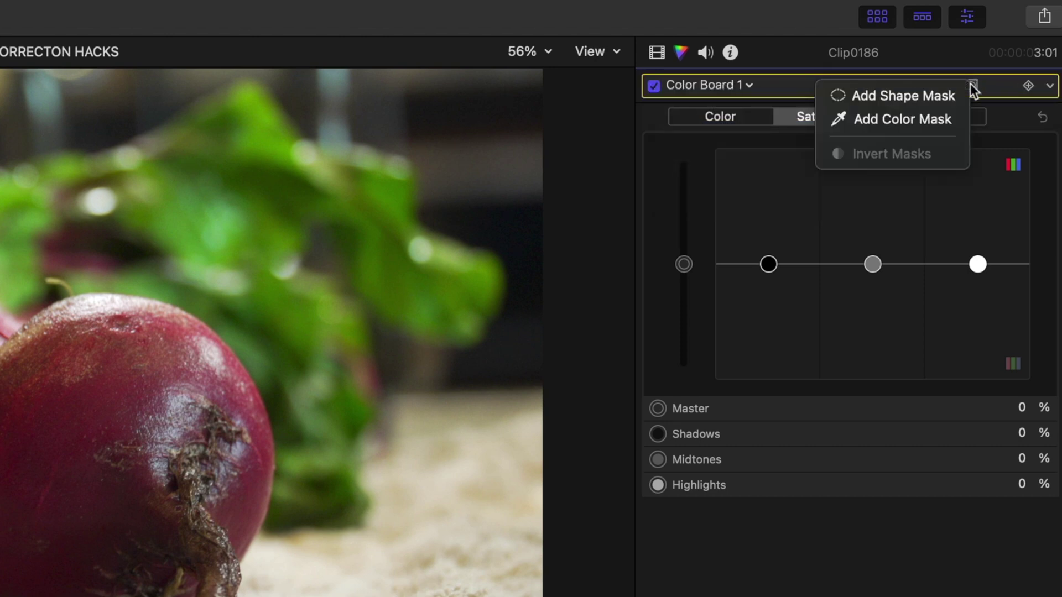
pyautogui.click(935, 121)
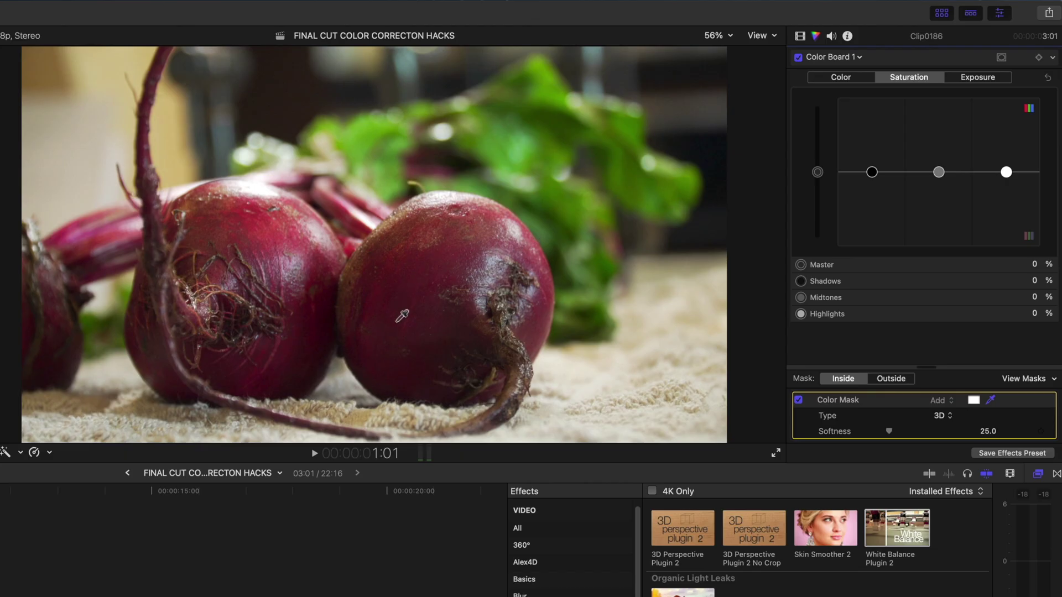
pyautogui.moveTo(414, 327)
pyautogui.mouseDown()
pyautogui.moveTo(437, 301)
pyautogui.moveTo(417, 321)
pyautogui.mouseUp()
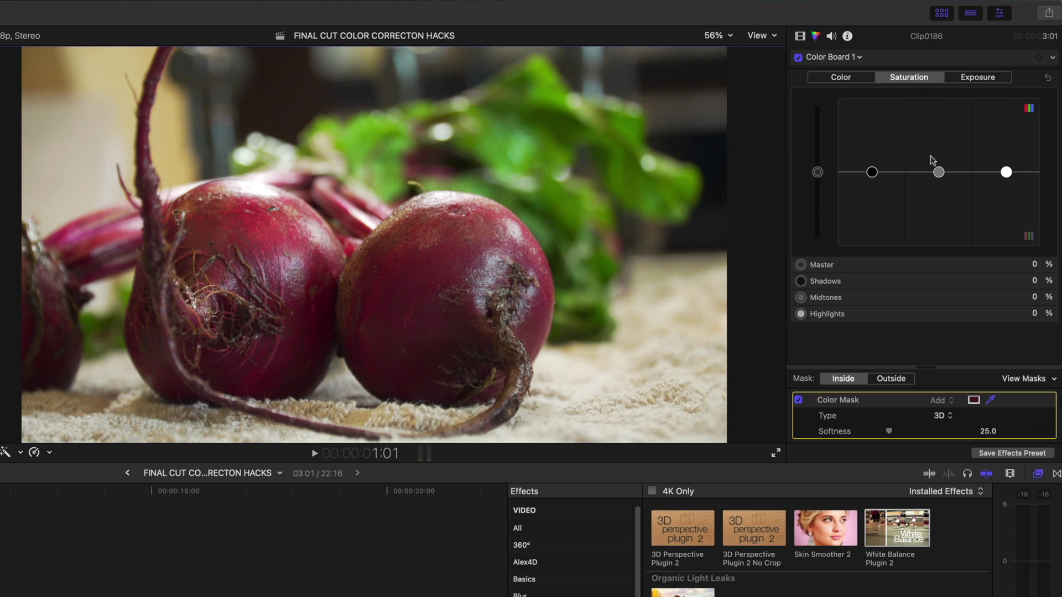
# Raise the masked saturation to 45% for midtones, 39% for highlights and 22% for shadows.
pyautogui.moveTo(938, 171); pyautogui.dragTo(938, 164)
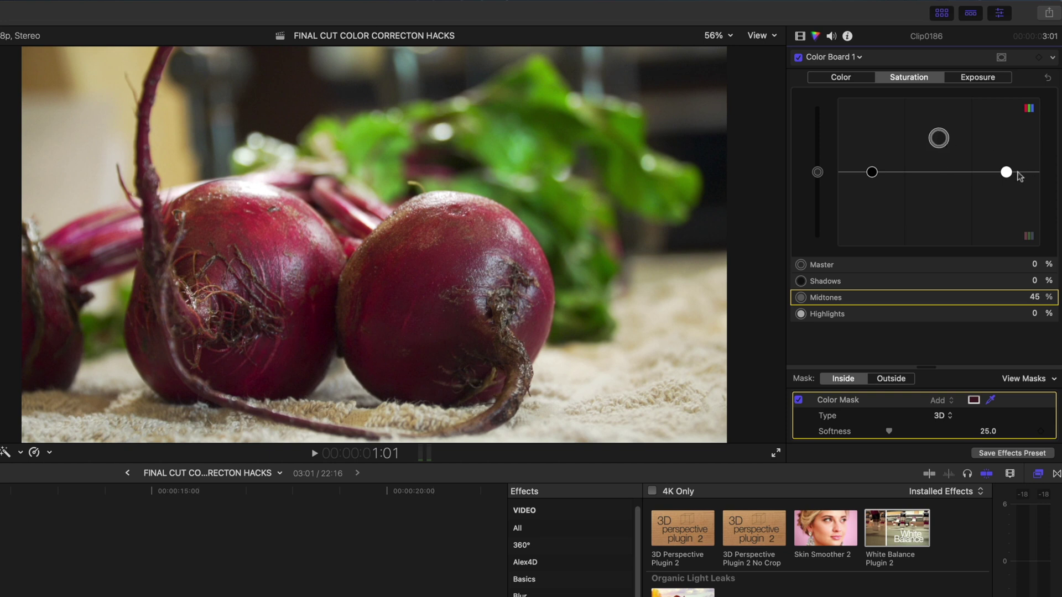
pyautogui.moveTo(1007, 174); pyautogui.dragTo(1008, 145)
pyautogui.moveTo(872, 173); pyautogui.dragTo(875, 159)
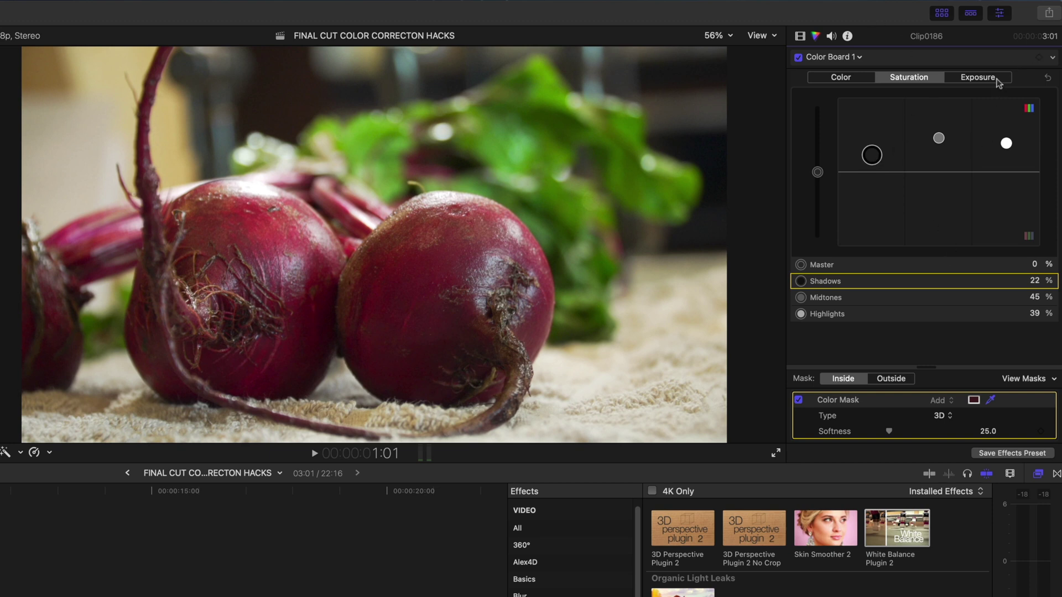
# Set the masked exposure to 24% for highlights and -7% for shadows, and adjust the color mask's softness.
pyautogui.click(998, 81)
pyautogui.moveTo(1006, 172); pyautogui.dragTo(1006, 156)
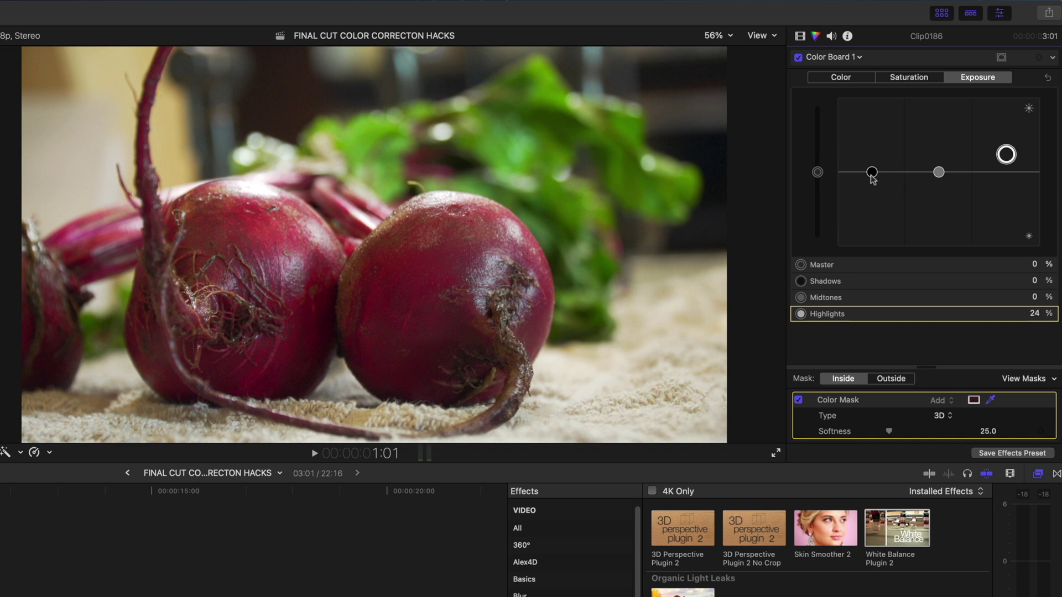
pyautogui.moveTo(871, 172); pyautogui.dragTo(872, 179)
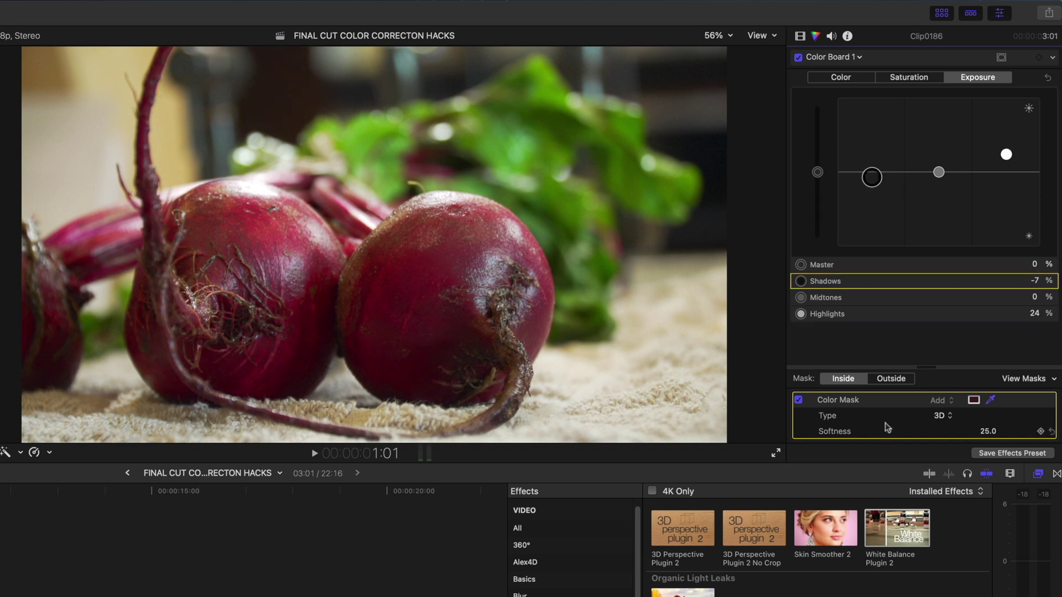
pyautogui.moveTo(890, 434); pyautogui.dragTo(965, 430)
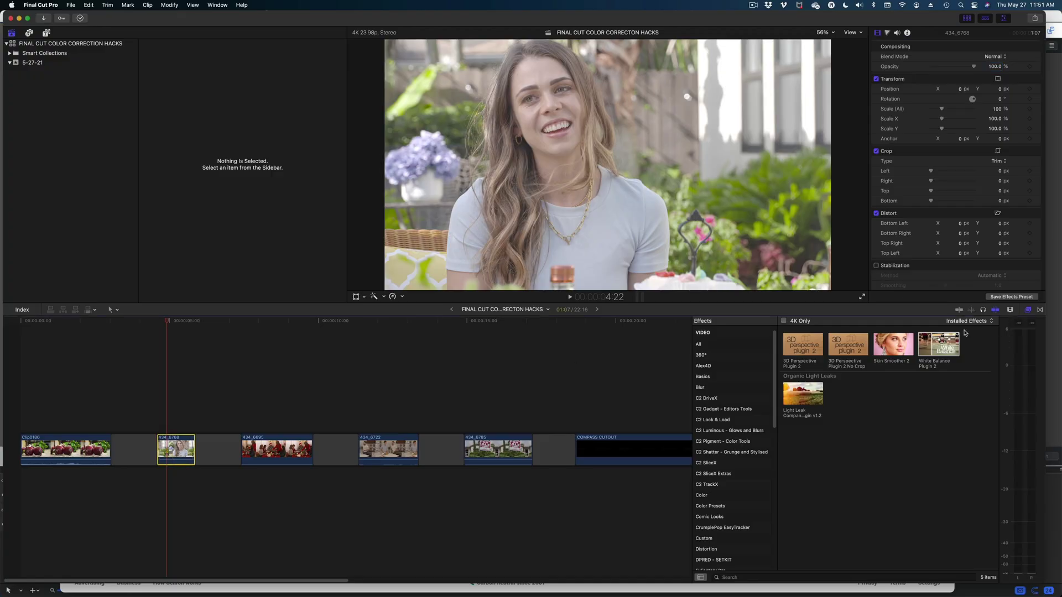
# Apply White Balance Plugin 2 to the clip of the smiling woman and sample its white reference from the white wall behind her.
pyautogui.moveTo(939, 344); pyautogui.dragTo(173, 456)
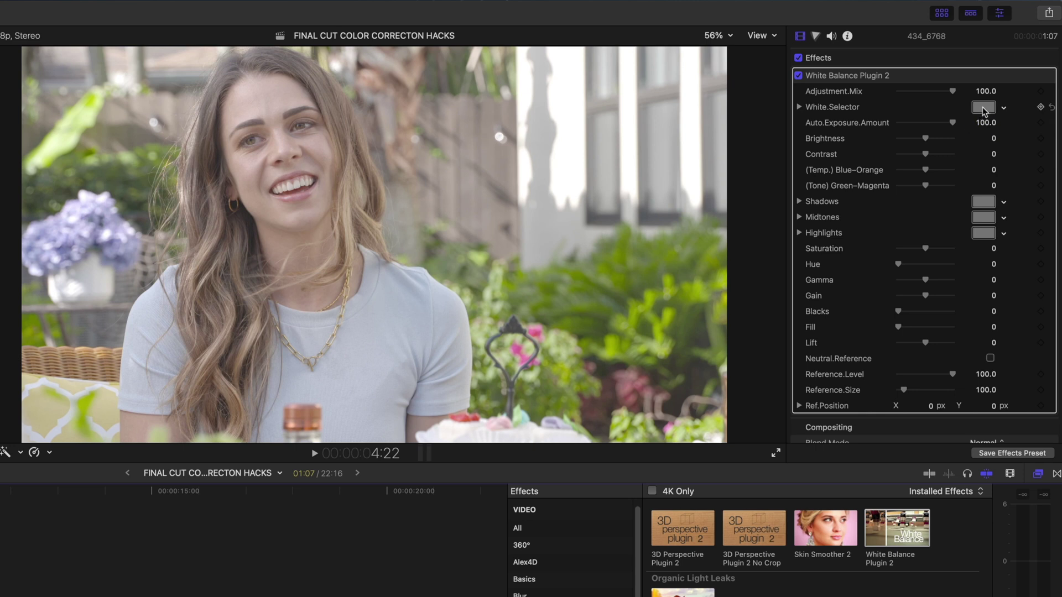
pyautogui.click(984, 107)
pyautogui.click(731, 416)
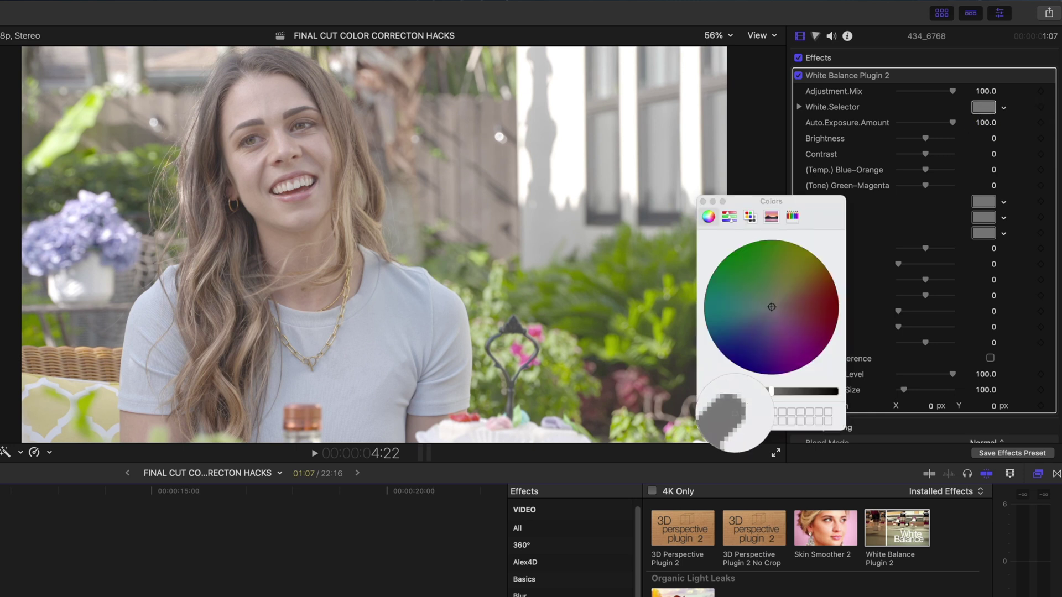
pyautogui.click(568, 149)
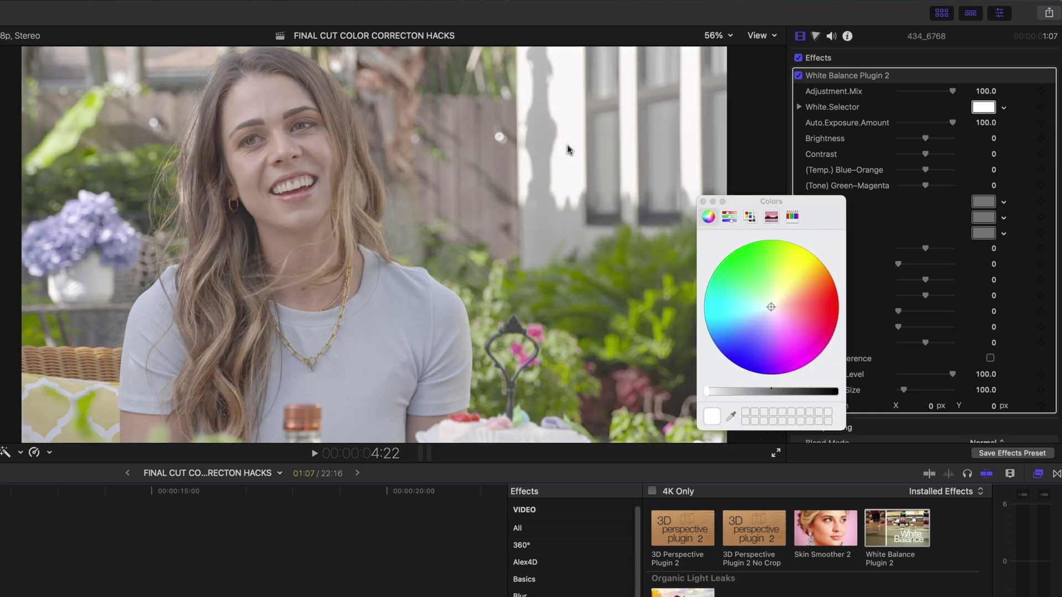
pyautogui.click(702, 201)
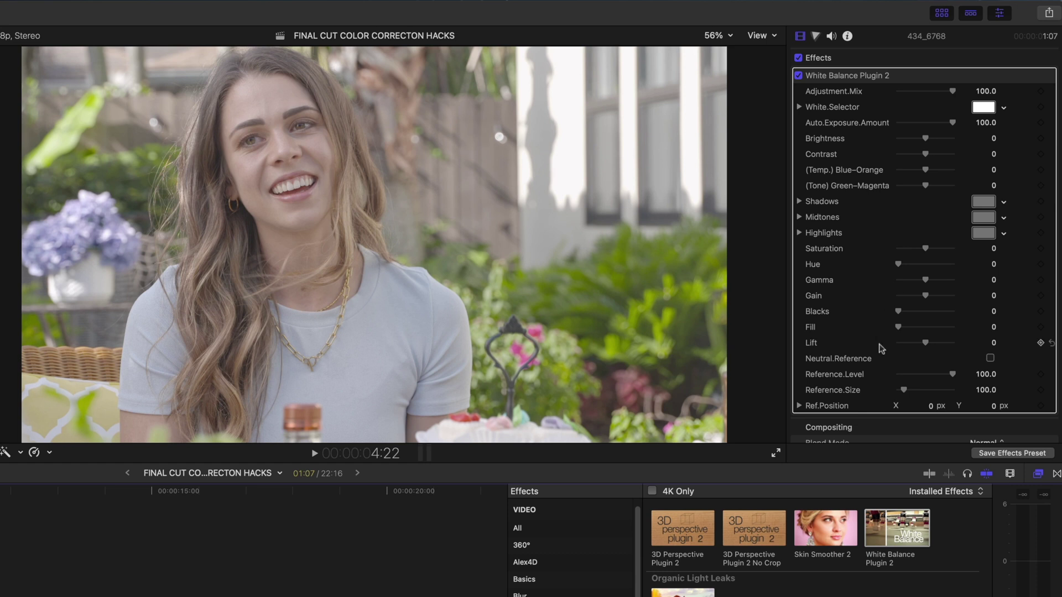
# Set the White Balance effect's Blacks to 10.72 and Brightness to 7.35.
pyautogui.moveTo(926, 343); pyautogui.dragTo(927, 344)
pyautogui.moveTo(898, 311); pyautogui.dragTo(899, 310)
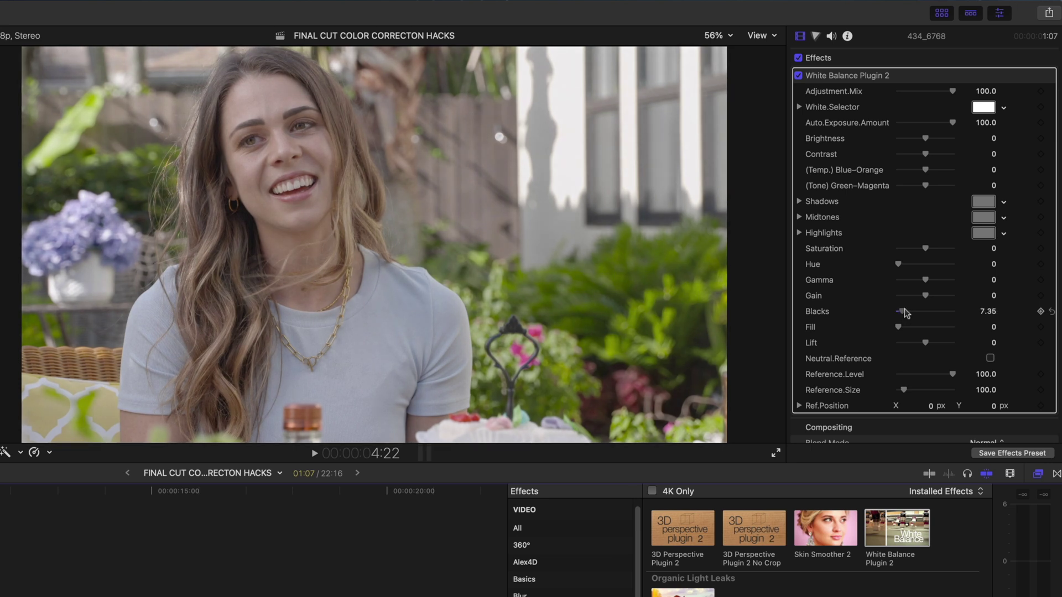
pyautogui.moveTo(905, 310); pyautogui.dragTo(904, 312)
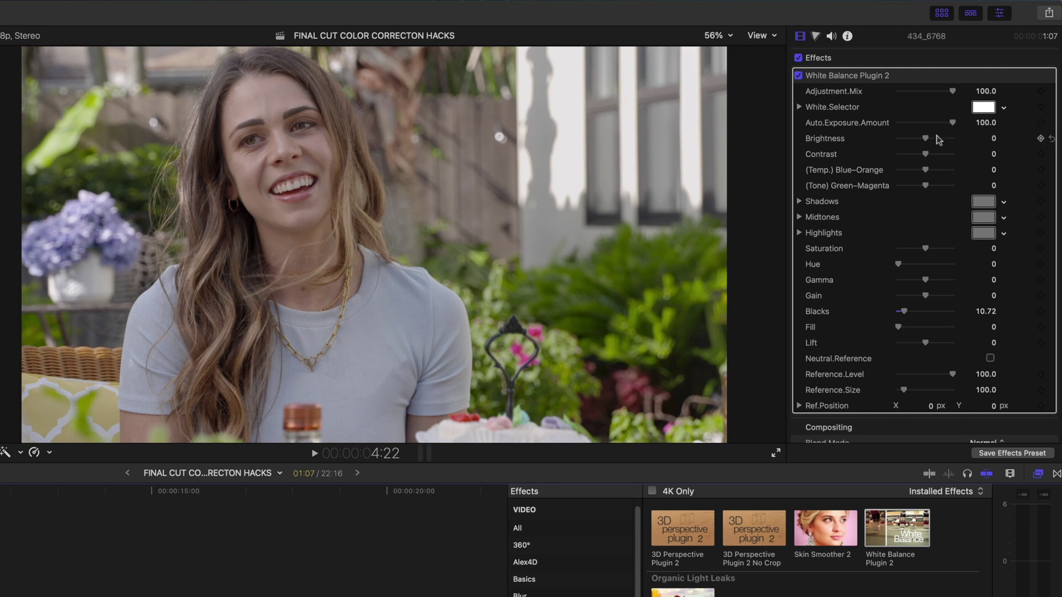
pyautogui.moveTo(929, 143); pyautogui.dragTo(932, 144)
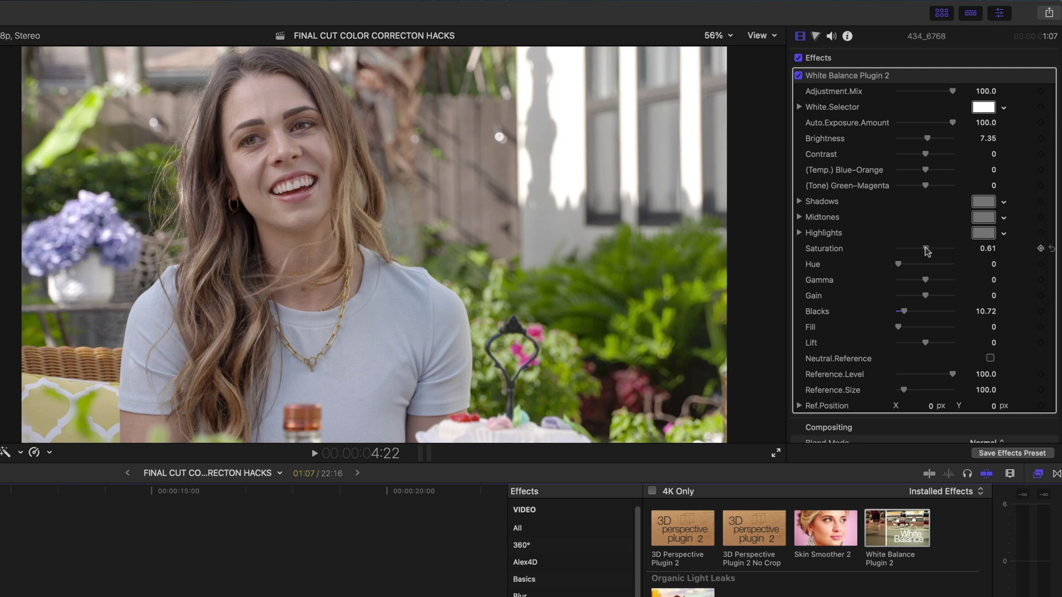
# Set the White Balance effect's Saturation to 8.58 and its Blue-Orange temperature to 26.35.
pyautogui.moveTo(928, 251); pyautogui.dragTo(928, 251)
pyautogui.moveTo(928, 252); pyautogui.dragTo(927, 251)
pyautogui.moveTo(924, 170); pyautogui.dragTo(916, 172)
pyautogui.moveTo(918, 170); pyautogui.dragTo(924, 172)
pyautogui.moveTo(933, 176); pyautogui.dragTo(932, 177)
# Return to the frame at 4:22 and fine-tune the White Balance effect's Lift.
pyautogui.press('space')
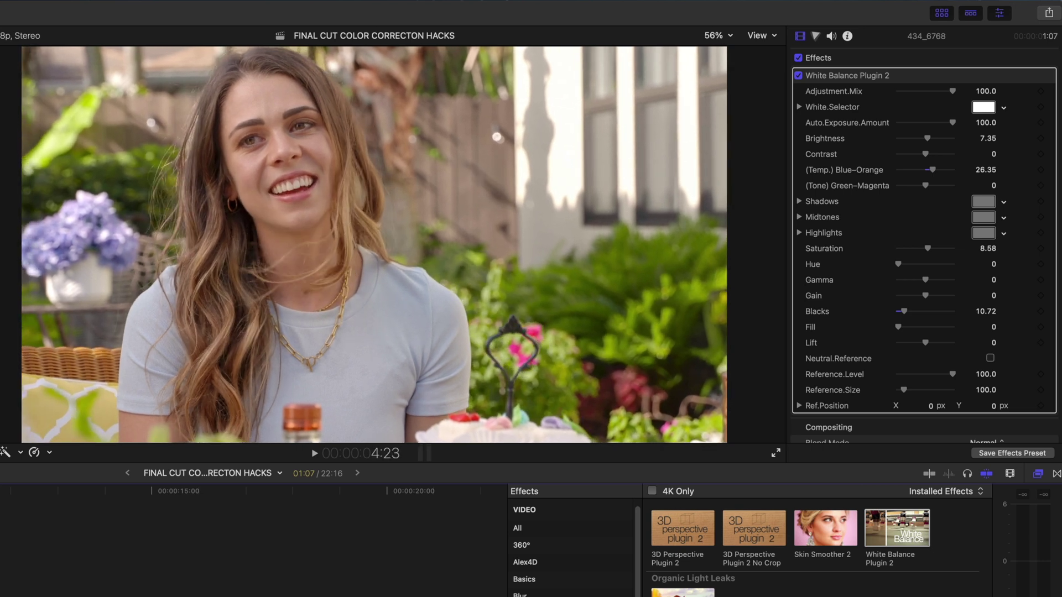
pyautogui.press('Left')
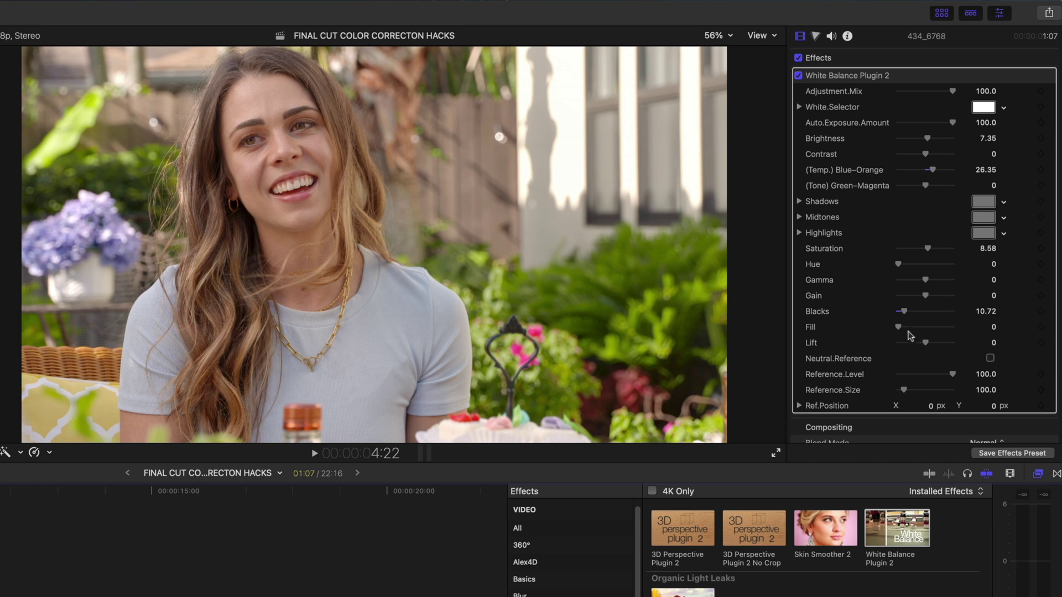
pyautogui.moveTo(925, 343); pyautogui.dragTo(926, 346)
pyautogui.scroll(-1, 822, 290)
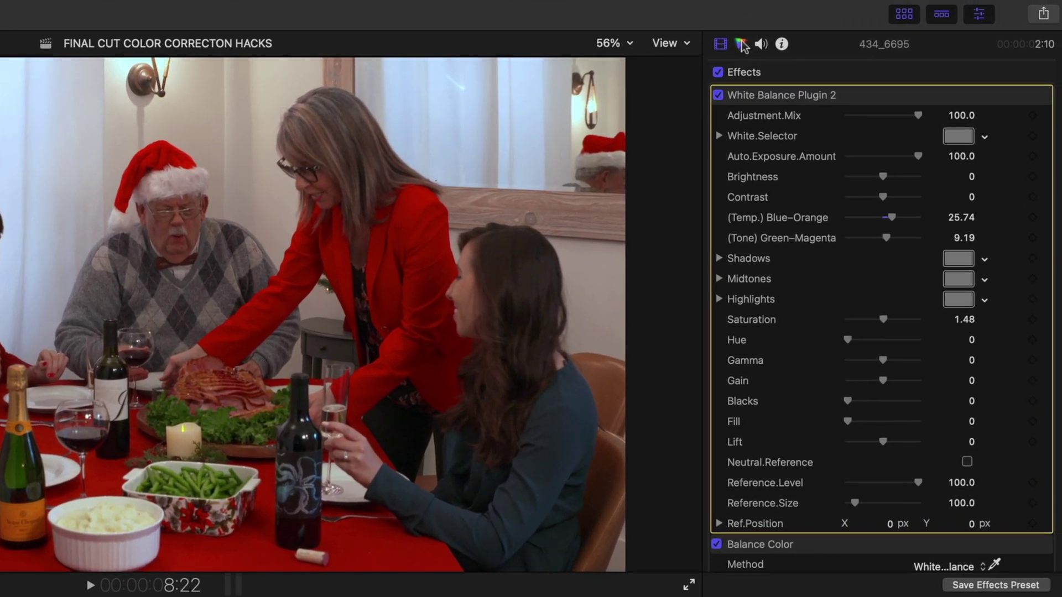
# Add a Hue/Saturation Curves correction to the Christmas dinner clip.
pyautogui.click(741, 44)
pyautogui.click(775, 71)
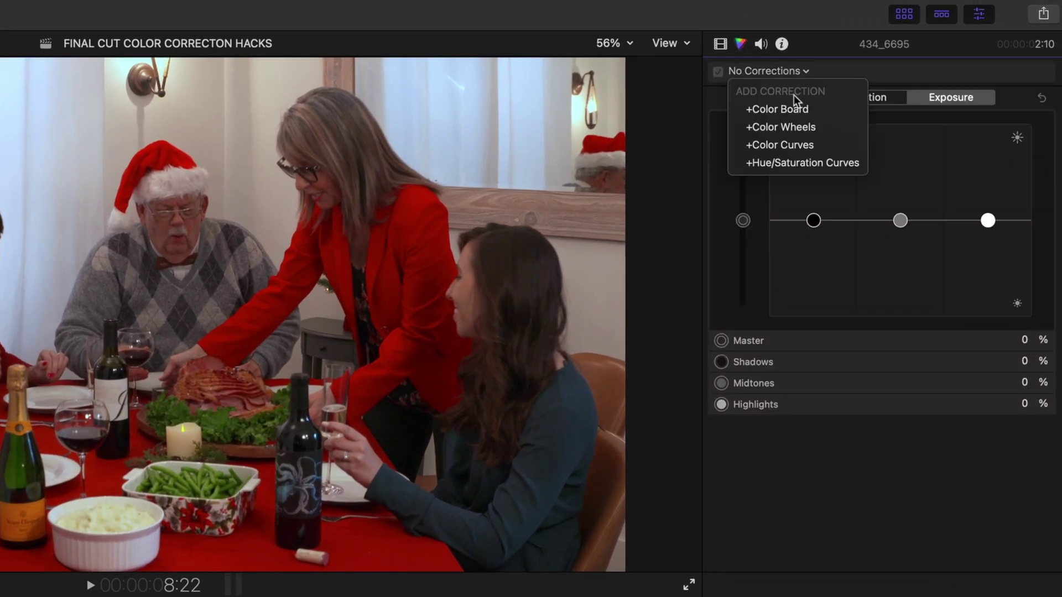
pyautogui.click(796, 162)
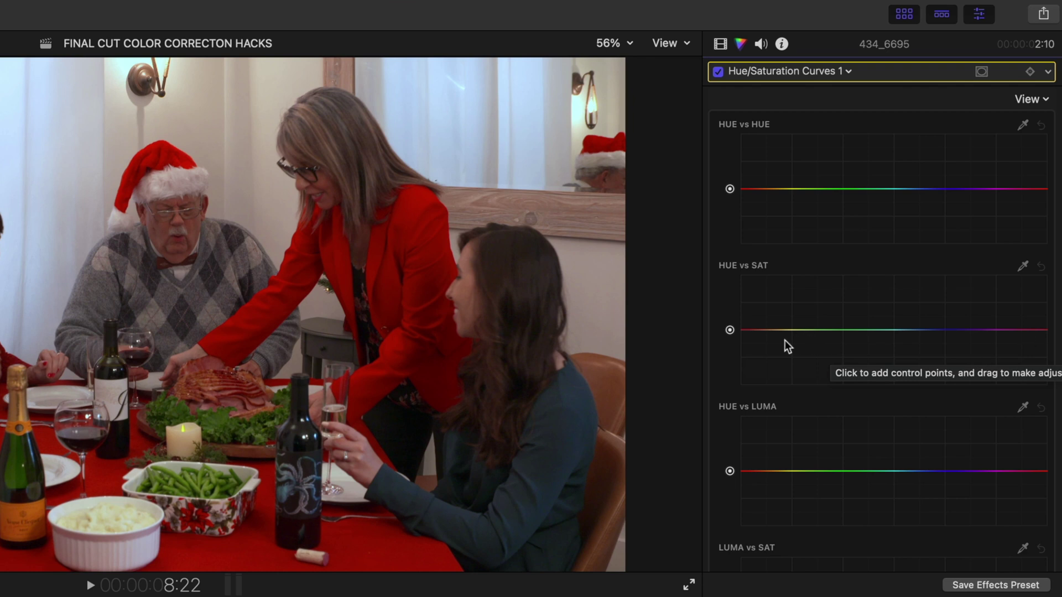
# Lower the red saturation on the Hue vs Sat curve, adding yellow and magenta control points to confine the change to reds.
pyautogui.click(749, 330)
pyautogui.moveTo(750, 332); pyautogui.dragTo(750, 343)
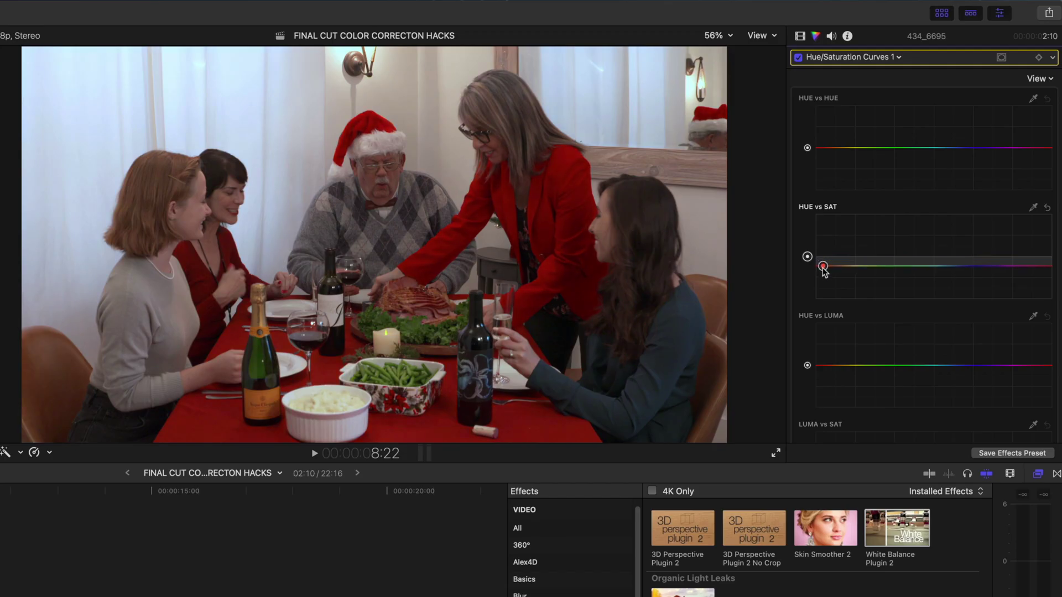
pyautogui.moveTo(823, 271); pyautogui.dragTo(850, 261)
pyautogui.moveTo(1012, 265); pyautogui.dragTo(1038, 265)
pyautogui.click(1038, 261)
pyautogui.moveTo(850, 261); pyautogui.dragTo(853, 255)
pyautogui.click(822, 267)
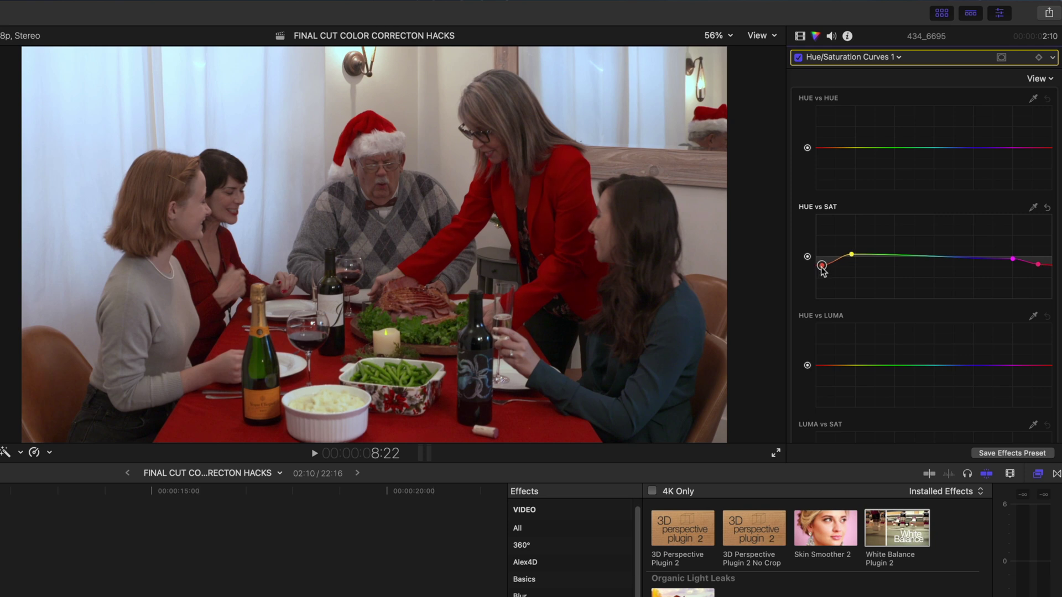
# Refine the Hue vs Sat curve, placing the yellow and magenta points slightly above the baseline while the reds stay lowered.
pyautogui.moveTo(851, 255); pyautogui.dragTo(852, 259)
pyautogui.click(823, 264)
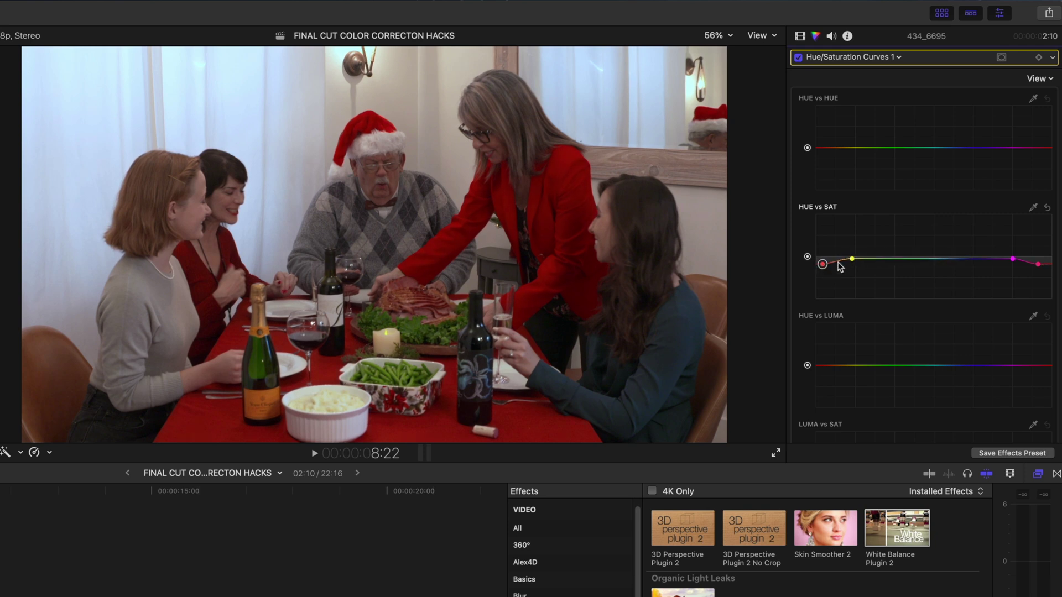
pyautogui.moveTo(1012, 259); pyautogui.dragTo(1042, 266)
pyautogui.moveTo(852, 259); pyautogui.dragTo(851, 254)
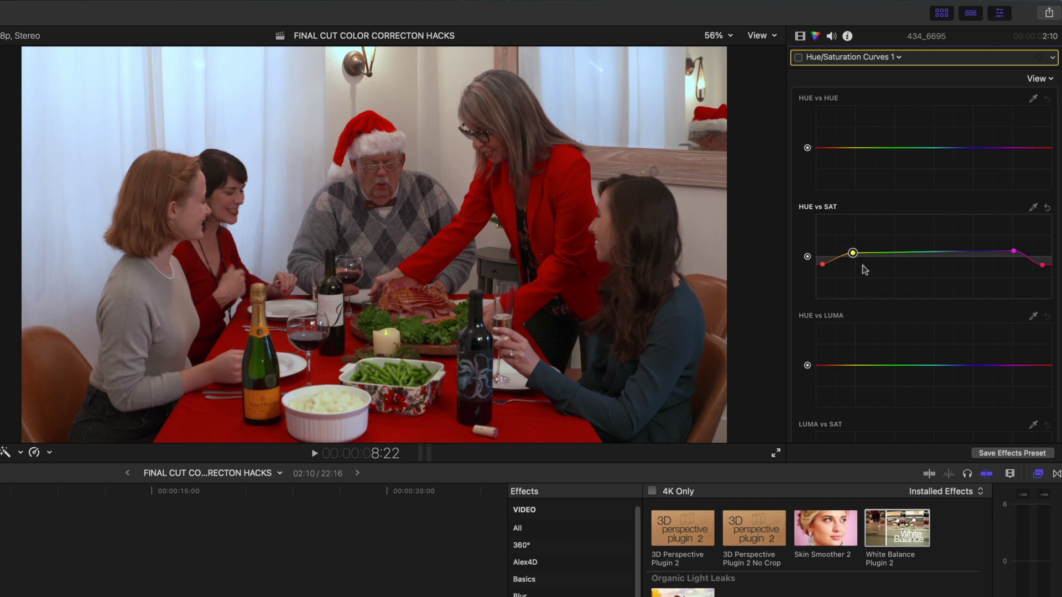
pyautogui.moveTo(855, 255); pyautogui.dragTo(854, 253)
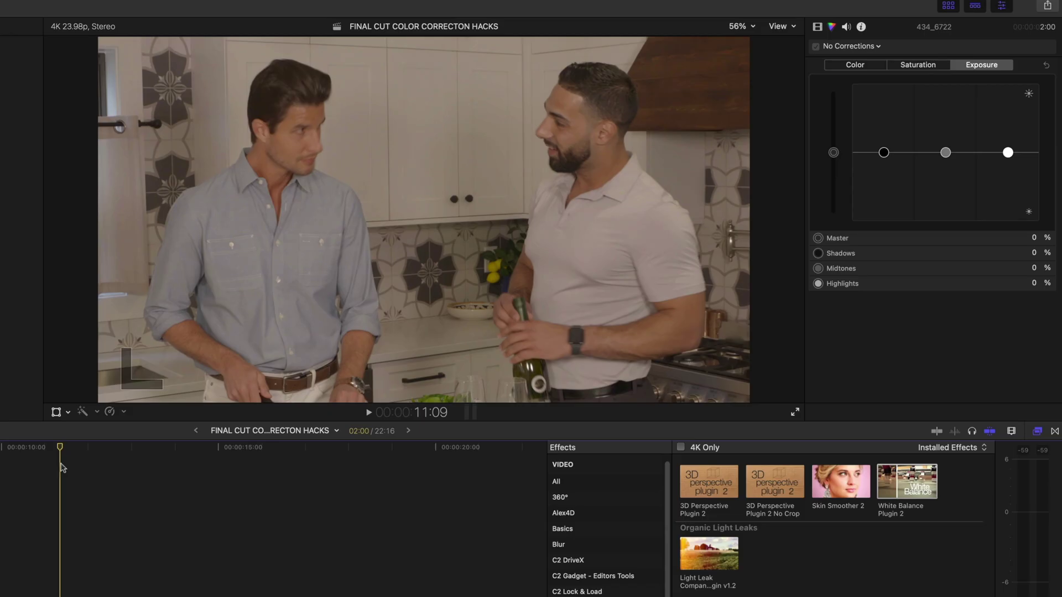
# Play part of the kitchen clip with the two men and park the playhead at 12:08.
pyautogui.press('space')
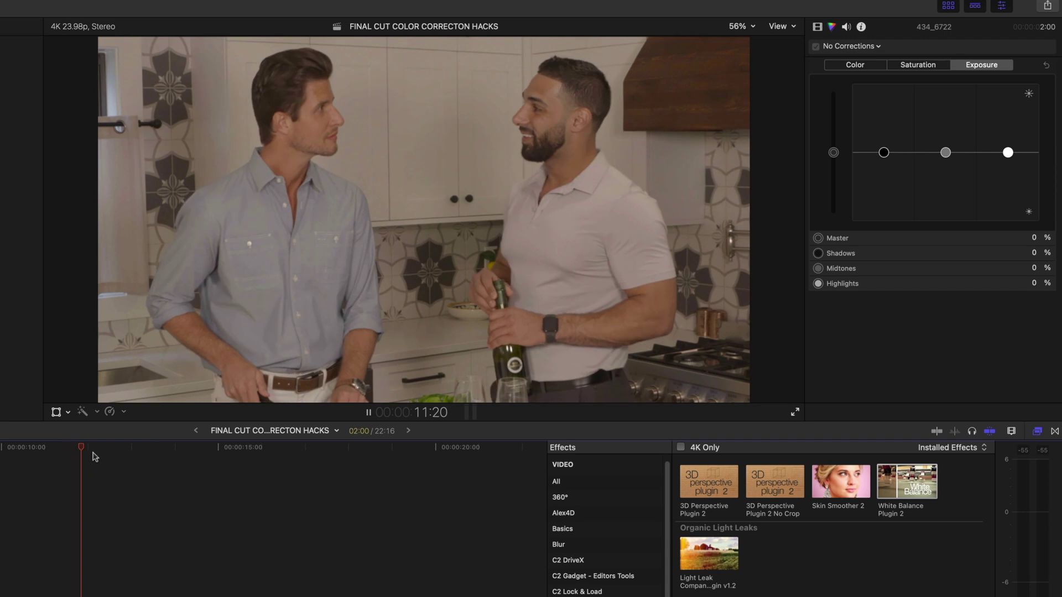
pyautogui.press('space')
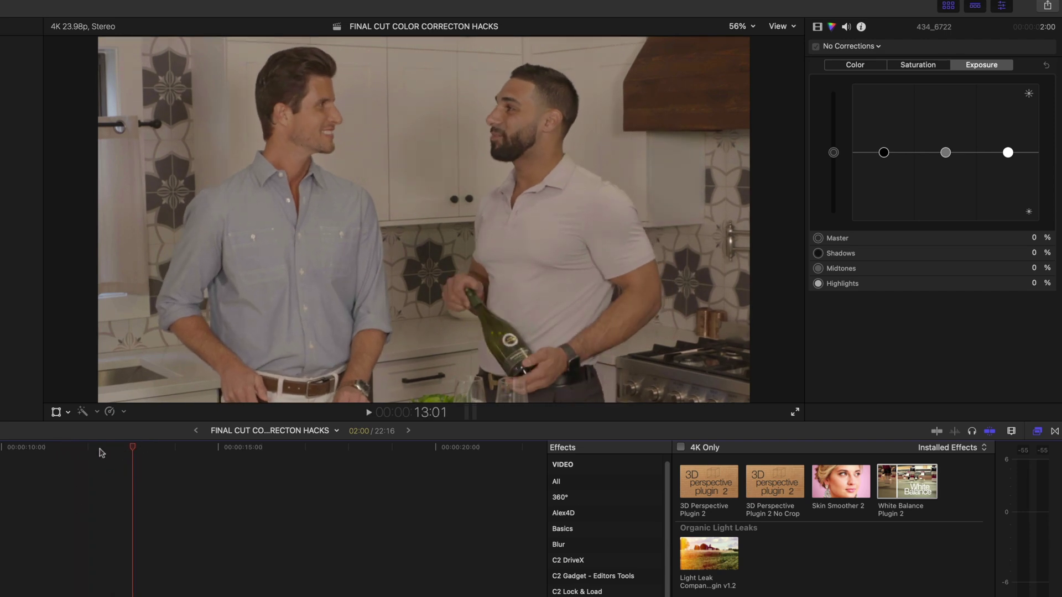
pyautogui.moveTo(86, 450)
pyautogui.mouseDown()
pyautogui.moveTo(62, 449)
pyautogui.moveTo(105, 455)
pyautogui.mouseUp()
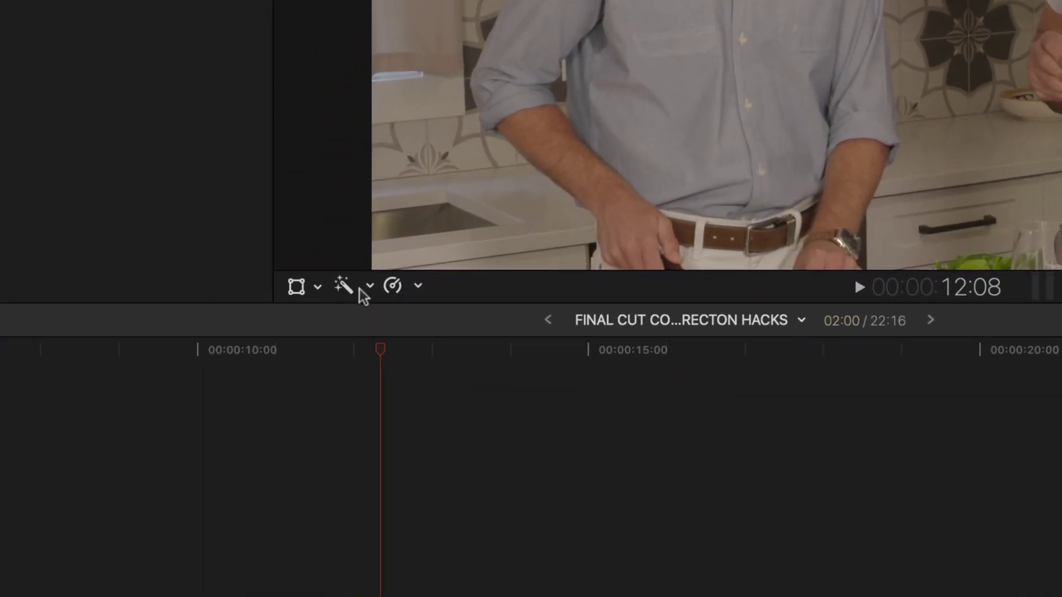
# Apply Balance Color to the kitchen clip and switch the effect off to compare with the original.
pyautogui.click(370, 286)
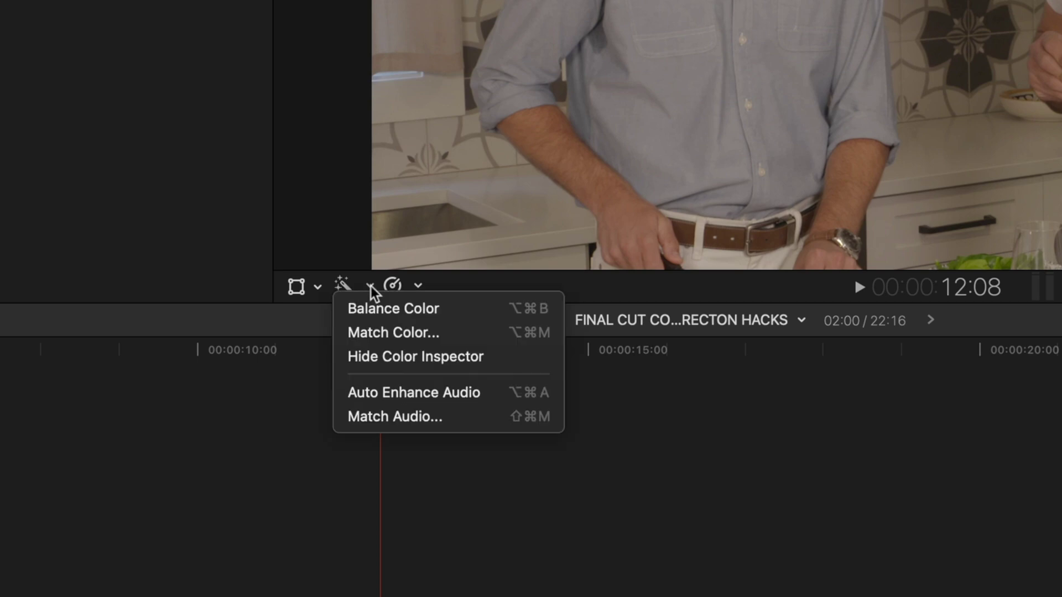
pyautogui.click(364, 307)
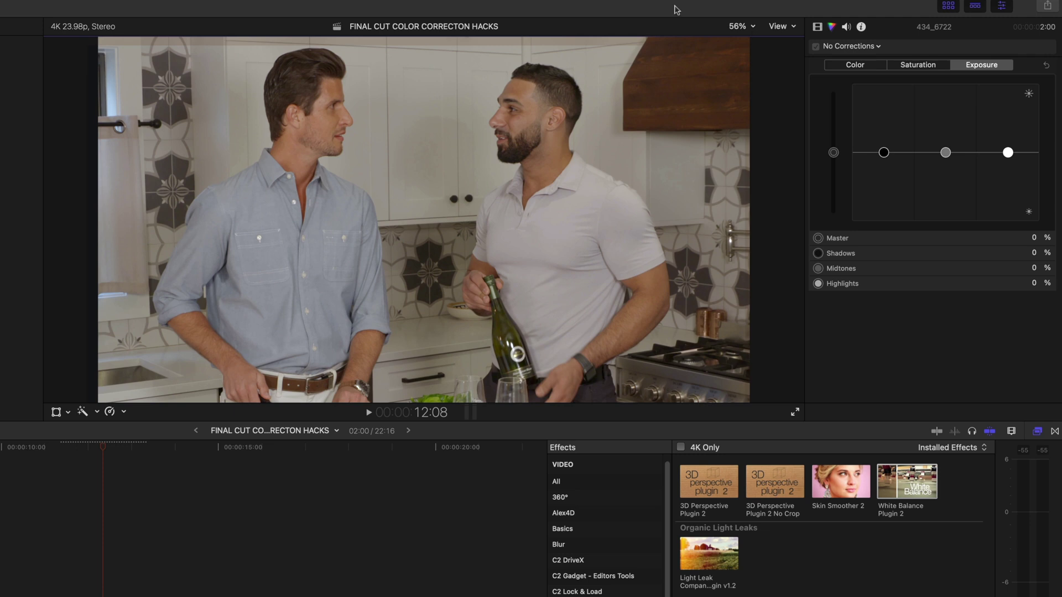
pyautogui.click(818, 26)
pyautogui.click(815, 64)
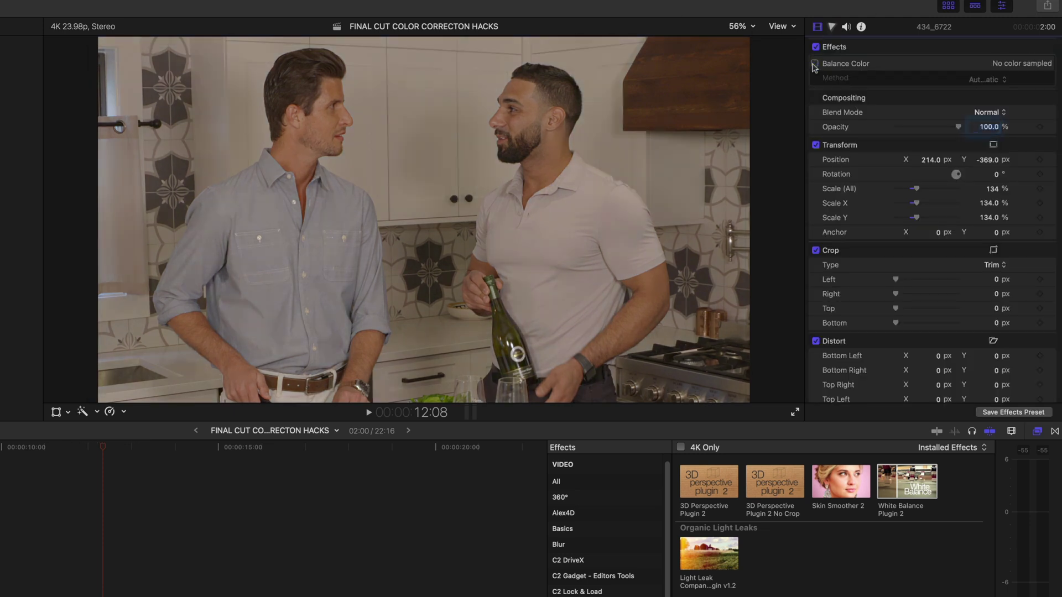
# Switch Balance Color back on for the kitchen clip and scrub through the corrected footage.
pyautogui.click(814, 64)
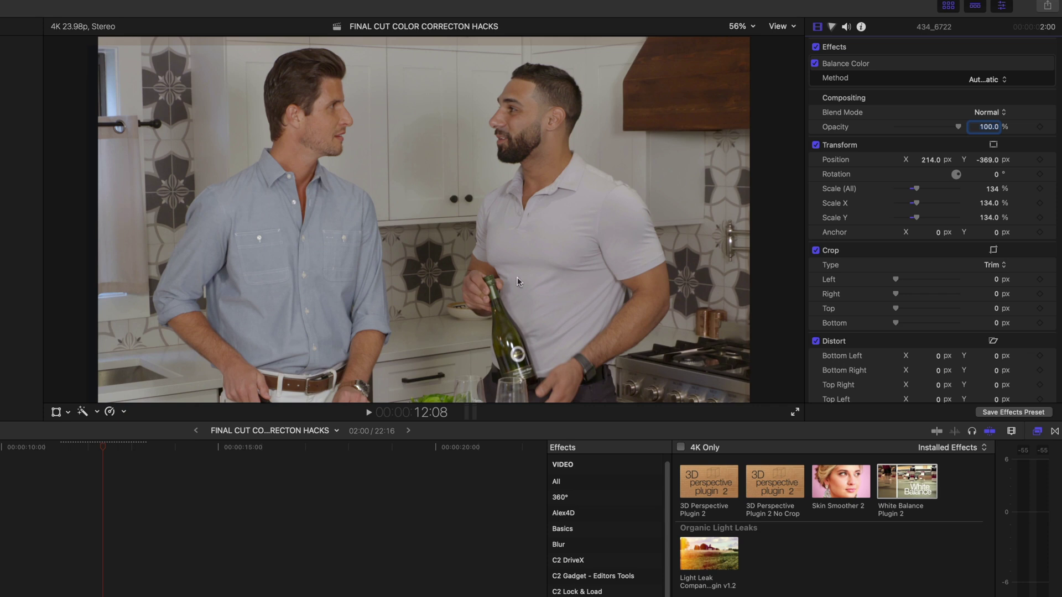
pyautogui.moveTo(77, 448); pyautogui.dragTo(107, 454)
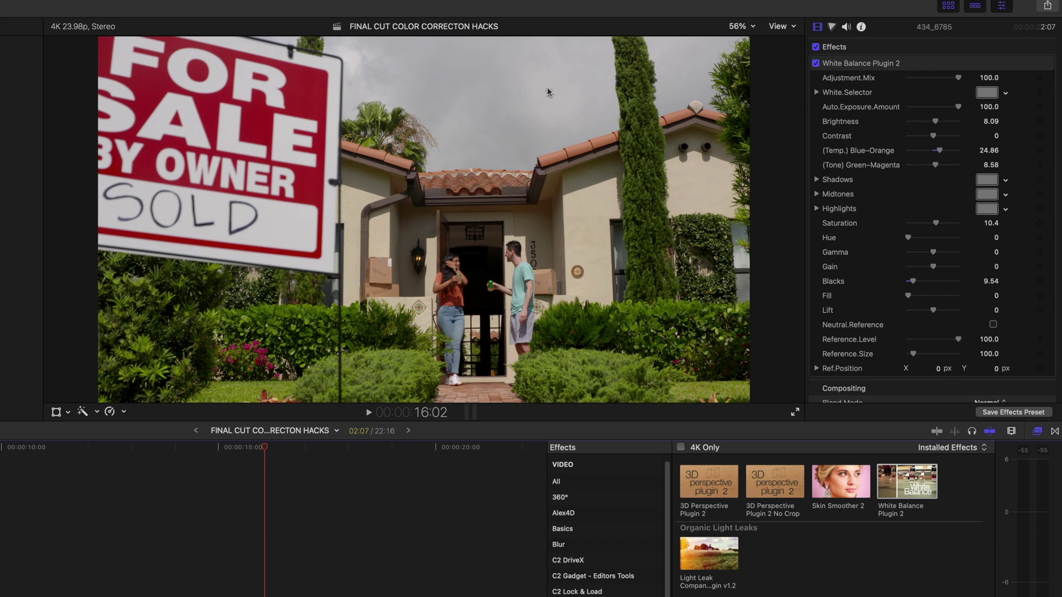
# Scrub the house clip 434_6785 to 15:22 and stack a duplicate of it directly above the original.
pyautogui.moveTo(256, 454)
pyautogui.mouseDown()
pyautogui.moveTo(242, 456)
pyautogui.moveTo(246, 447)
pyautogui.mouseUp()
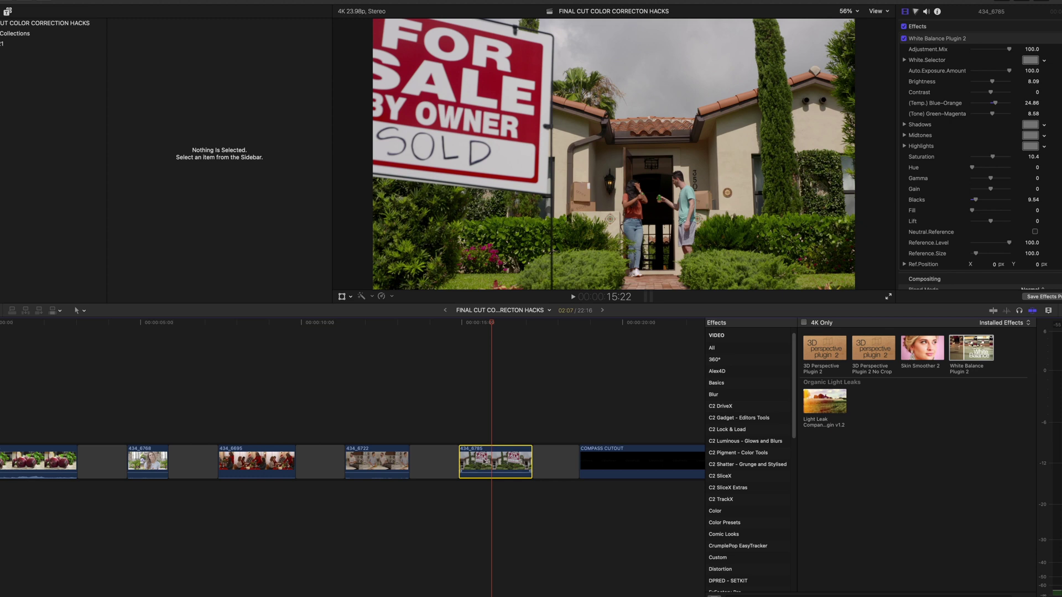
pyautogui.moveTo(487, 465); pyautogui.dragTo(487, 426)
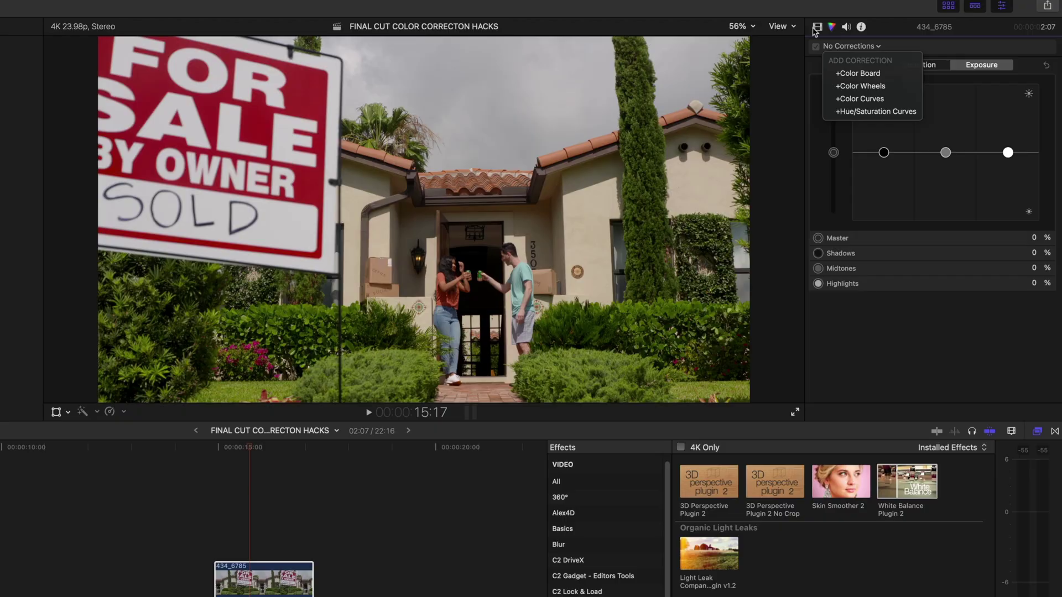
# Add a Color Board correction with a color mask to the upper house clip, sampling the gray sky.
pyautogui.click(831, 29)
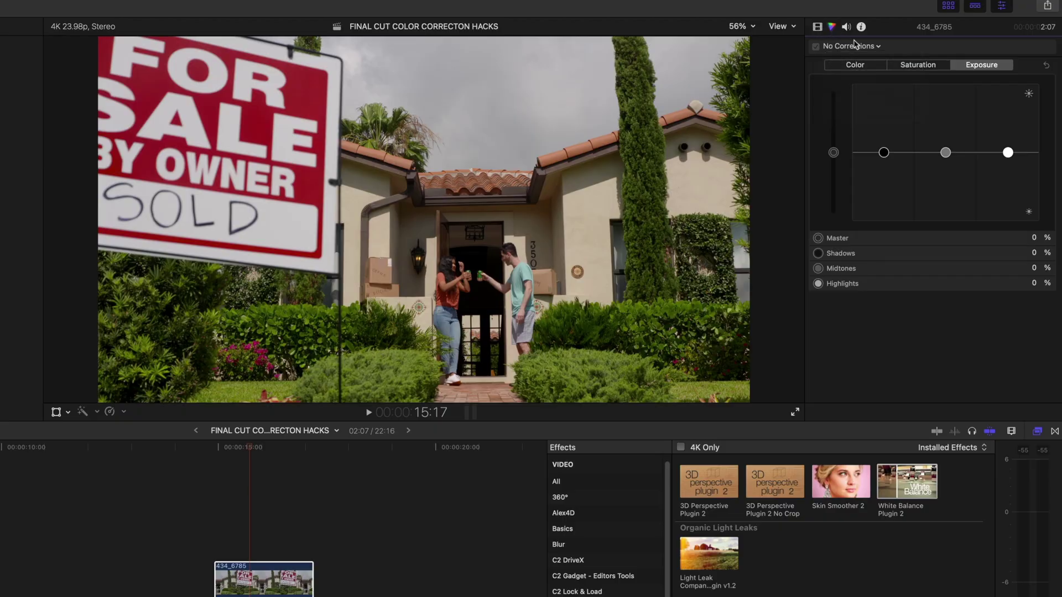
pyautogui.click(861, 47)
pyautogui.click(866, 75)
pyautogui.click(1005, 48)
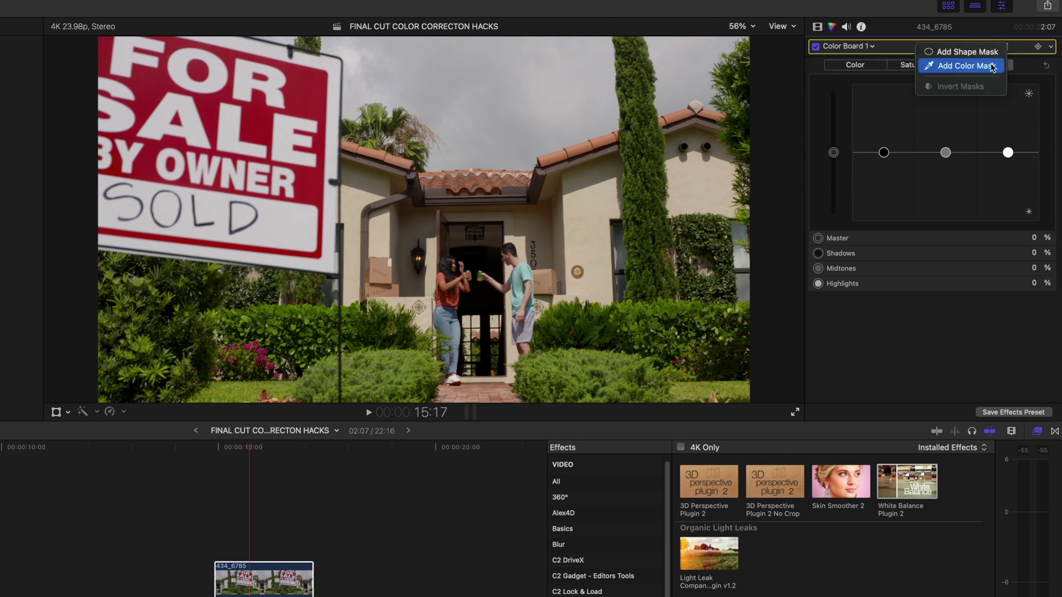
pyautogui.click(954, 65)
pyautogui.moveTo(506, 105); pyautogui.dragTo(510, 108)
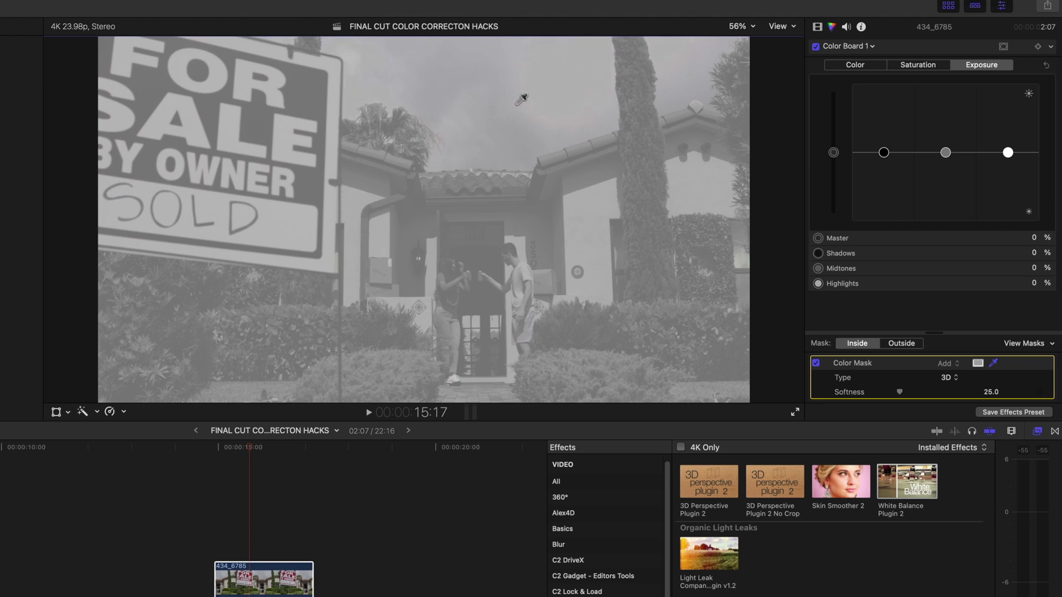
pyautogui.moveTo(518, 101); pyautogui.dragTo(519, 102)
# Tint the masked sky blue with Master color at 199° and 31%, and set exposure Highlights to 22% and Midtones to -2%.
pyautogui.click(855, 65)
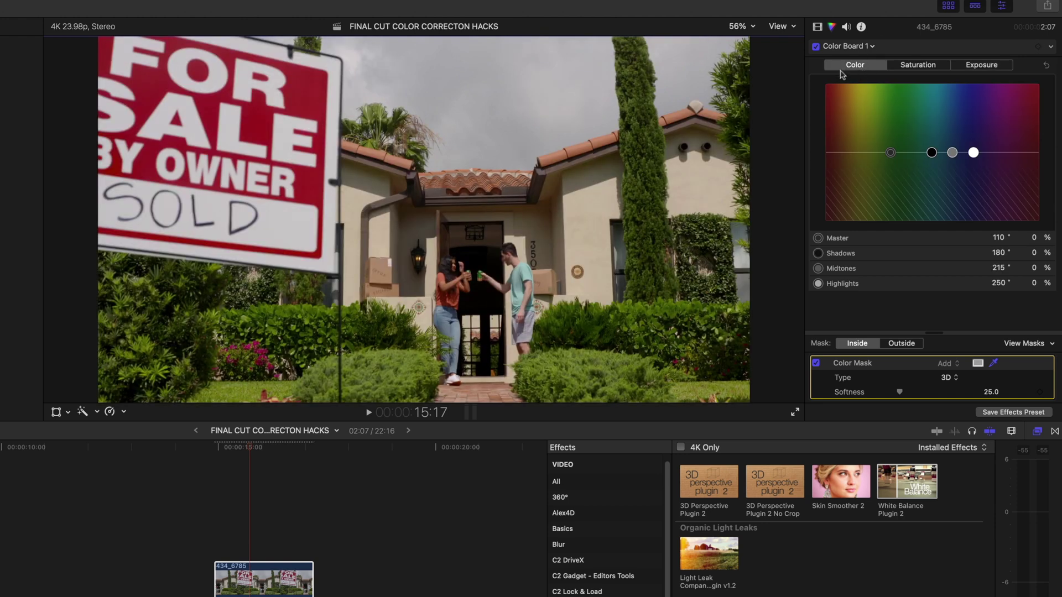
pyautogui.moveTo(890, 153); pyautogui.dragTo(943, 131)
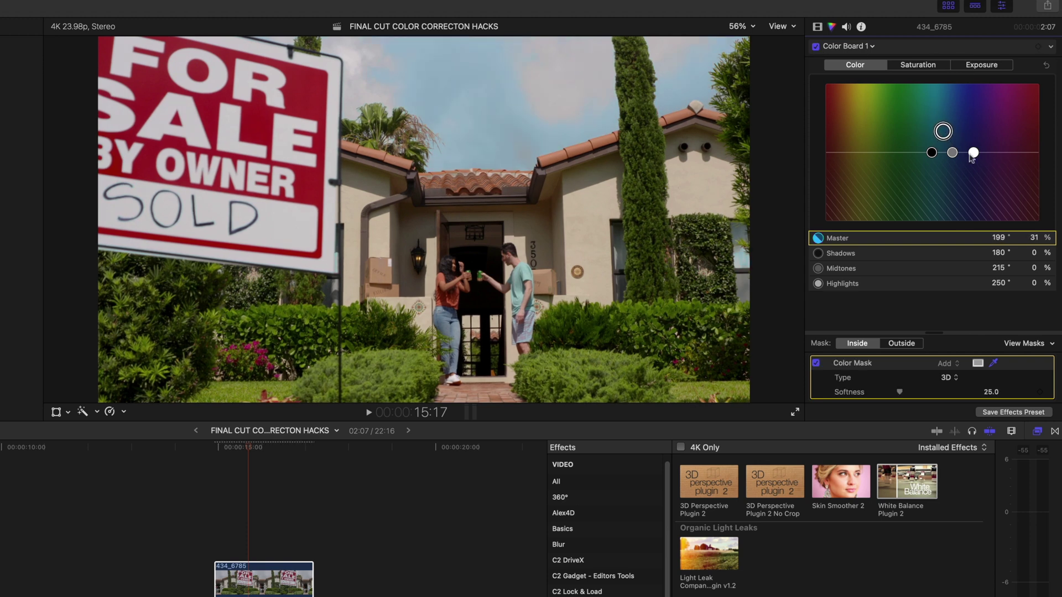
pyautogui.click(981, 65)
pyautogui.moveTo(1007, 152); pyautogui.dragTo(1008, 139)
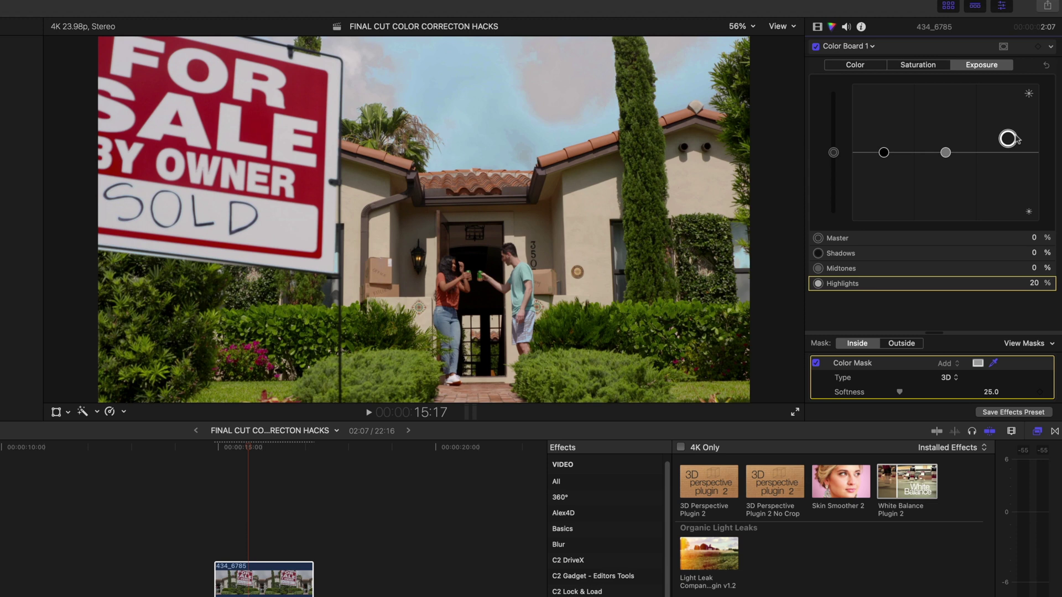
pyautogui.moveTo(946, 152); pyautogui.dragTo(946, 153)
# Set the color mask's softness to 79 and toggle Color Board 1 off and on to compare the sky.
pyautogui.moveTo(917, 393)
pyautogui.mouseDown()
pyautogui.moveTo(952, 390)
pyautogui.moveTo(922, 390)
pyautogui.mouseUp()
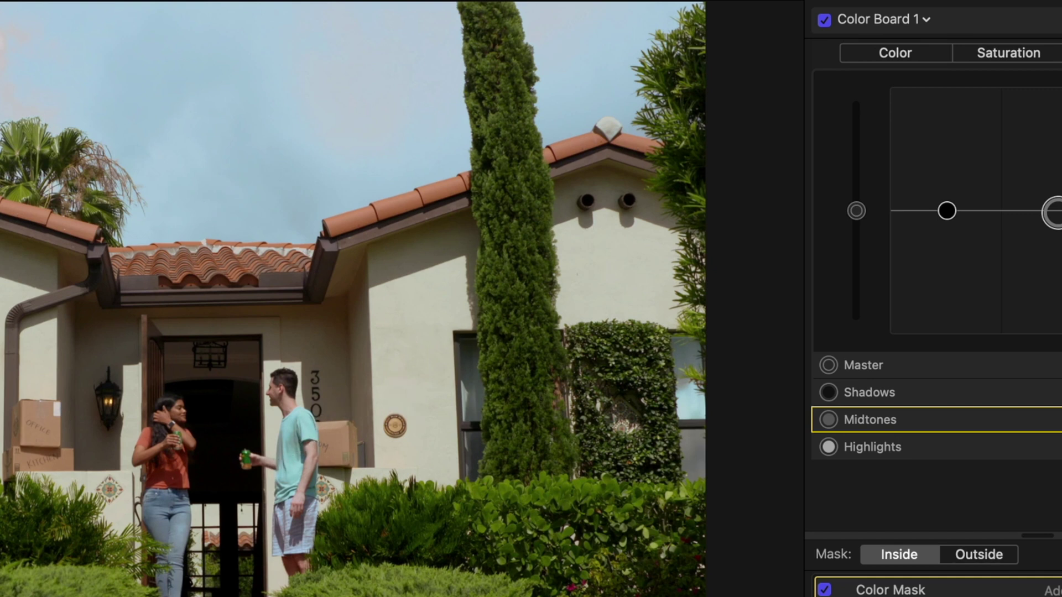
pyautogui.click(824, 21)
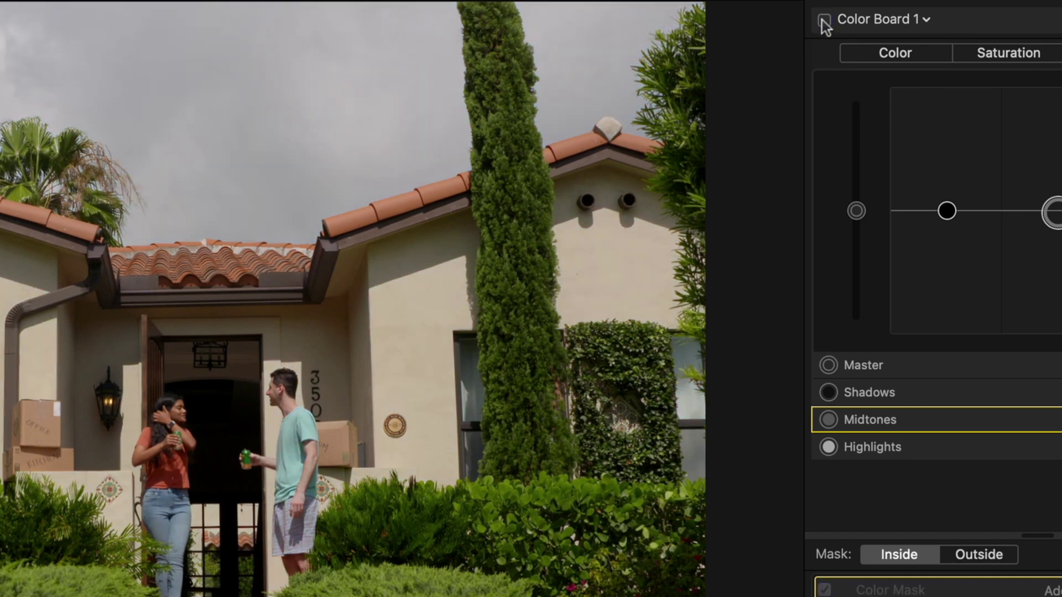
pyautogui.click(824, 21)
pyautogui.click(824, 21)
pyautogui.click(824, 21)
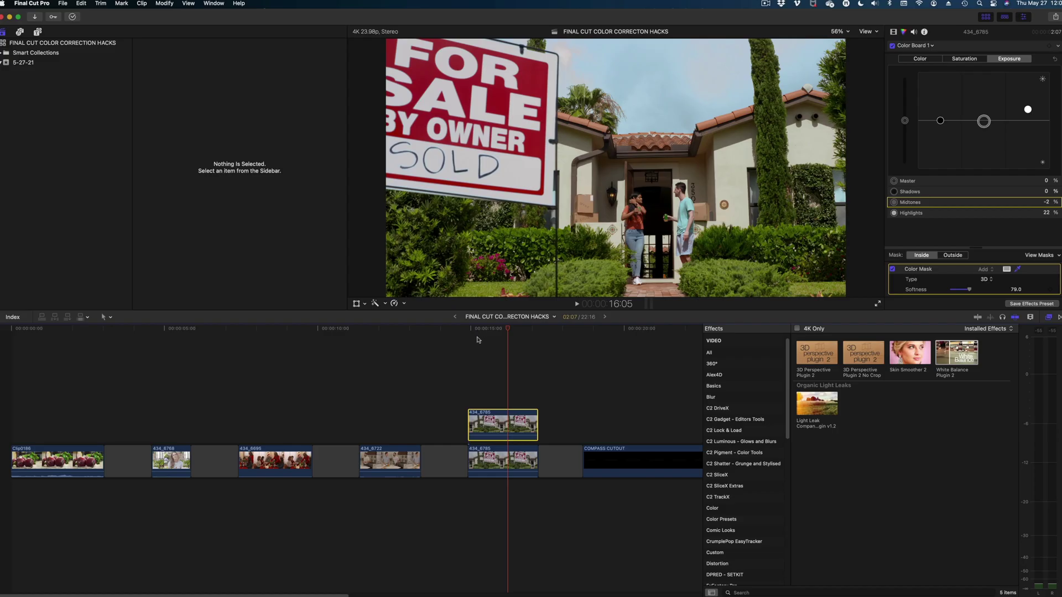
# Find the Masks category of video effects and apply Draw Mask to the upper house clip.
pyautogui.scroll(-1, 736, 449)
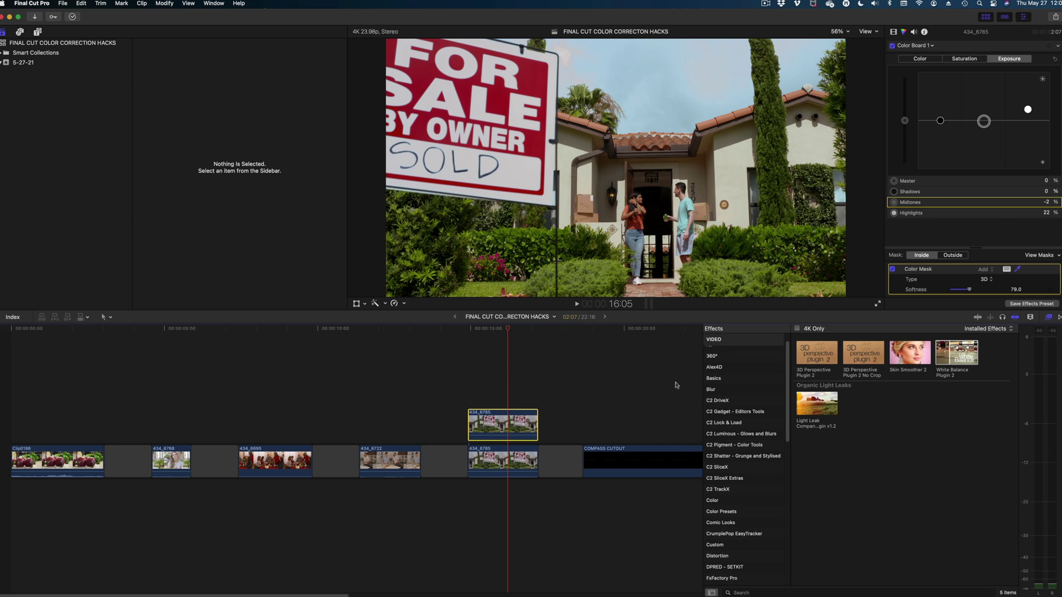
pyautogui.scroll(-4, 761, 439)
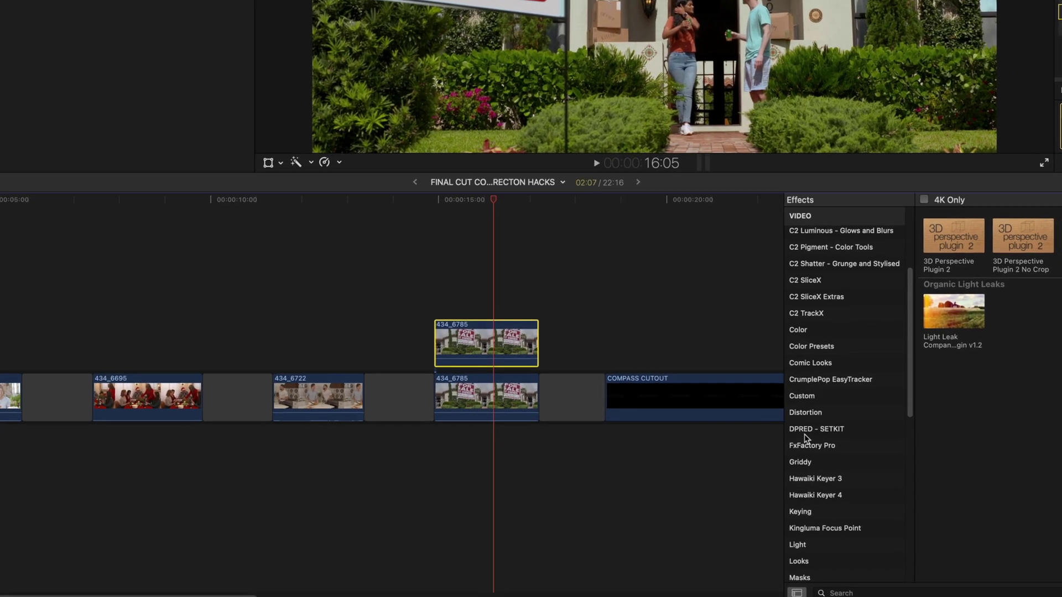
pyautogui.scroll(-5, 718, 484)
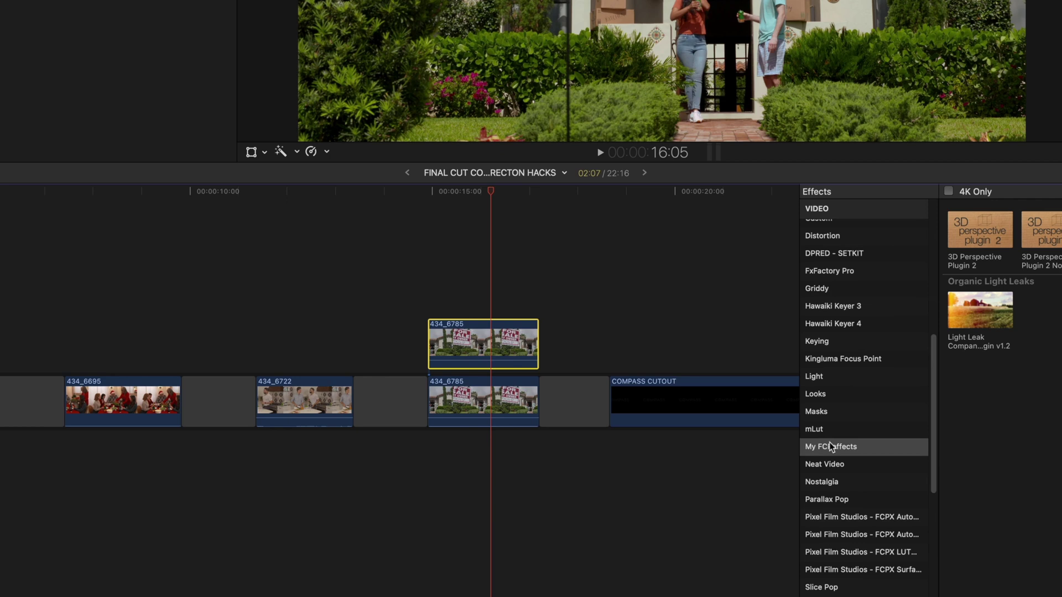
pyautogui.click(825, 411)
pyautogui.moveTo(990, 250)
pyautogui.mouseDown()
pyautogui.moveTo(915, 249)
pyautogui.moveTo(511, 352)
pyautogui.moveTo(520, 357)
pyautogui.mouseUp()
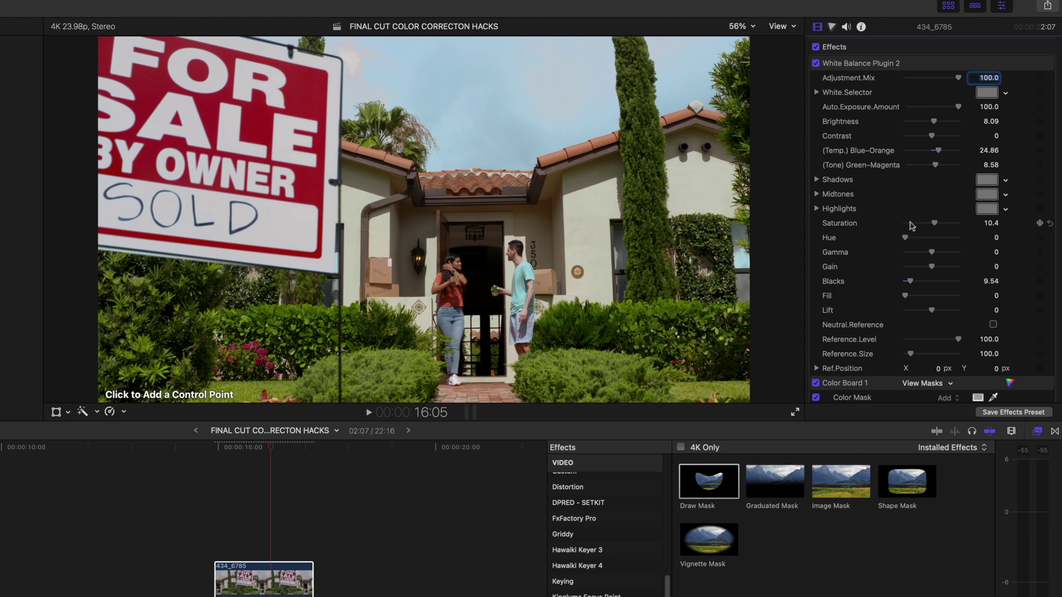
# Draw a Bezier mask that follows the roofline and encloses the house and sign, running outside the frame before closing at the roof.
pyautogui.scroll(-2, 912, 226)
pyautogui.scroll(-1, 873, 357)
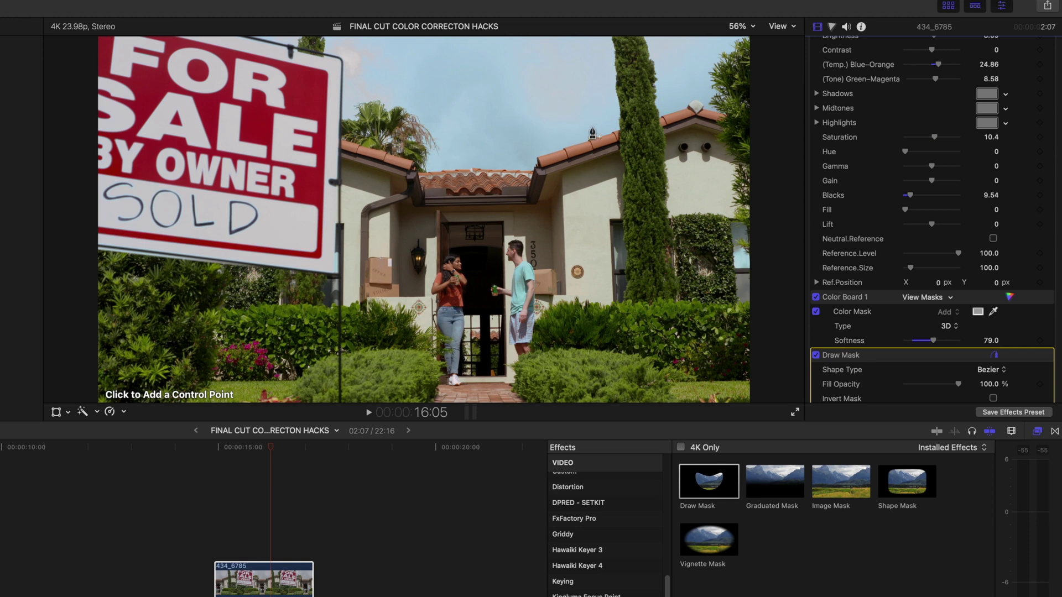
pyautogui.click(425, 175)
pyautogui.click(463, 174)
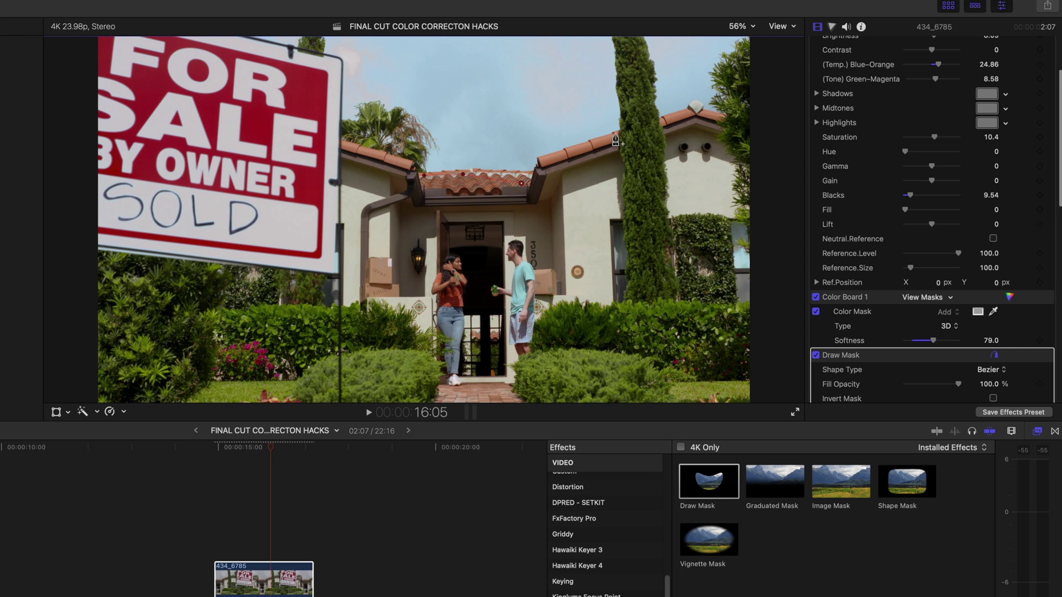
pyautogui.click(634, 132)
pyautogui.click(737, 127)
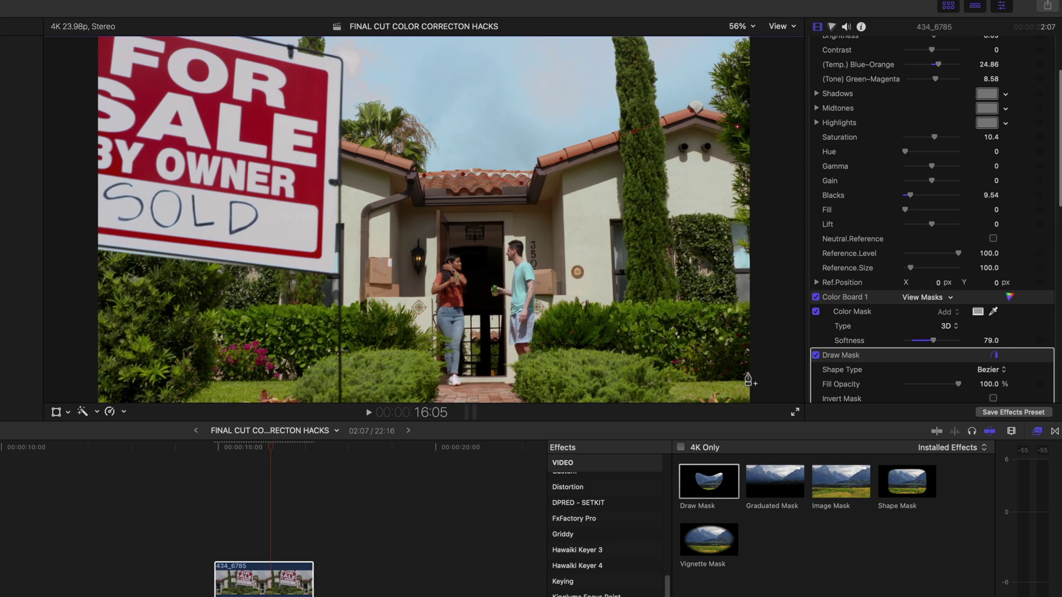
pyautogui.click(741, 27)
pyautogui.click(763, 77)
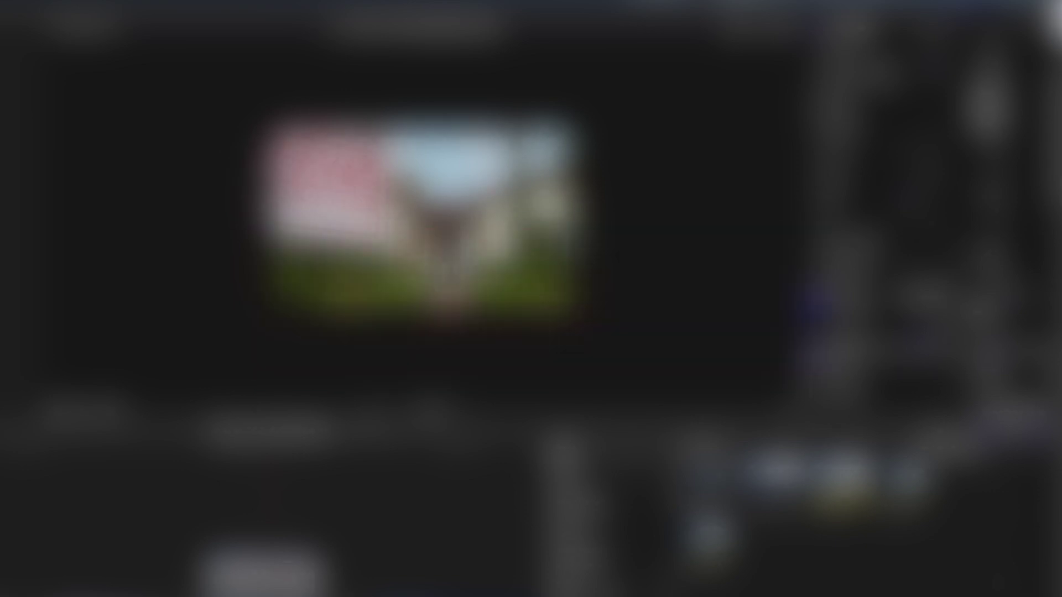
pyautogui.click(423, 207)
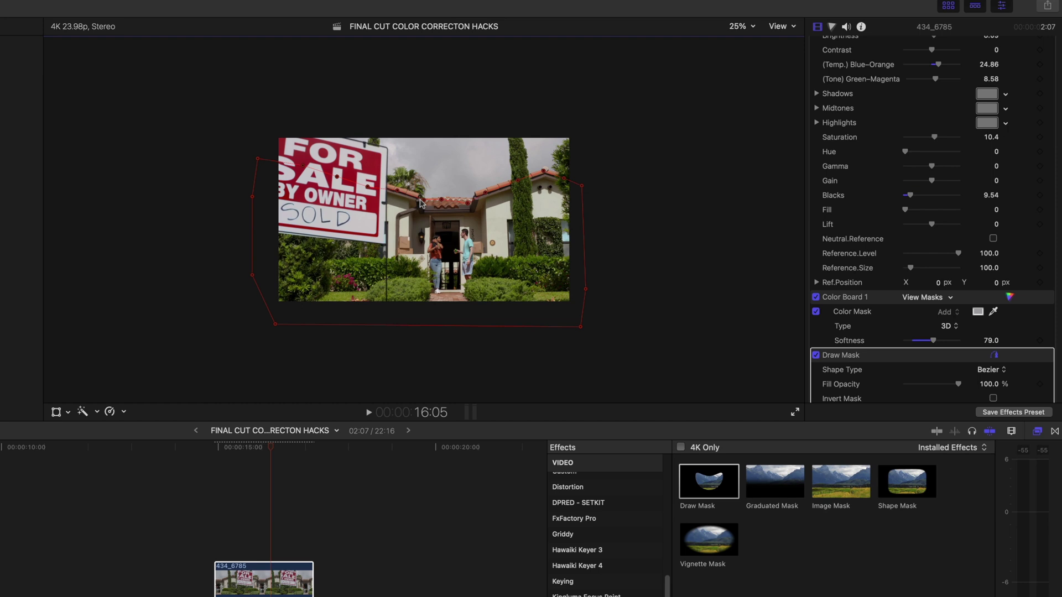
# Invert the draw mask so the blue tint affects only the sky, and play the clip to check it.
pyautogui.click(741, 28)
pyautogui.click(747, 39)
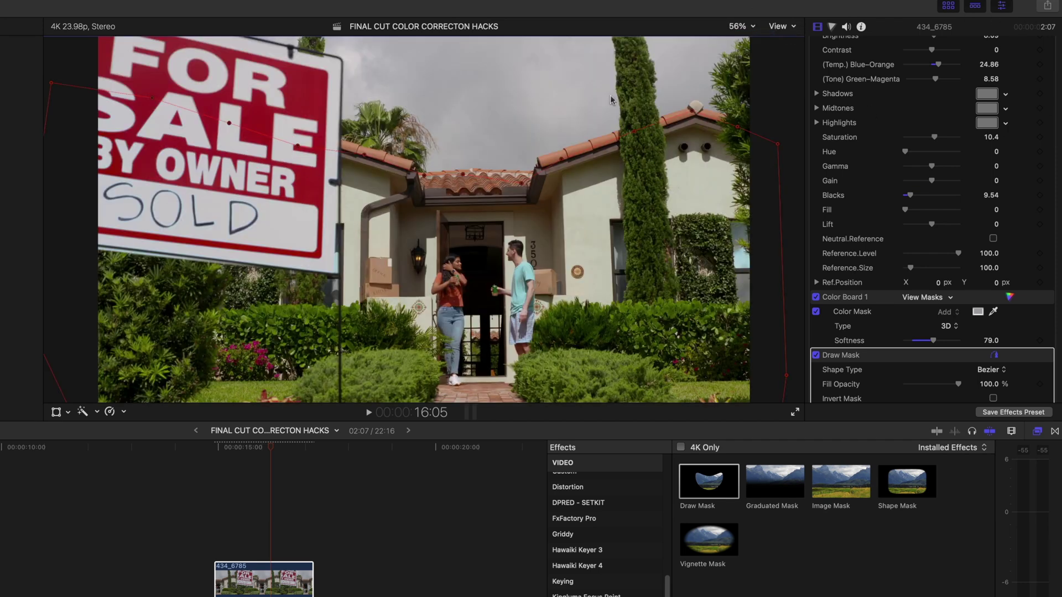
pyautogui.scroll(-5, 950, 206)
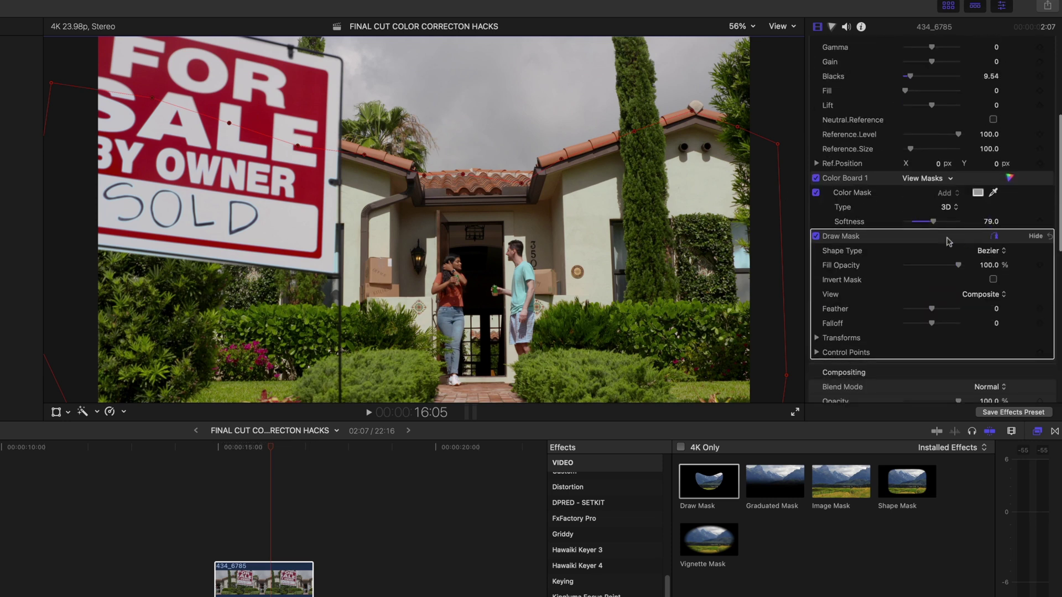
pyautogui.click(993, 279)
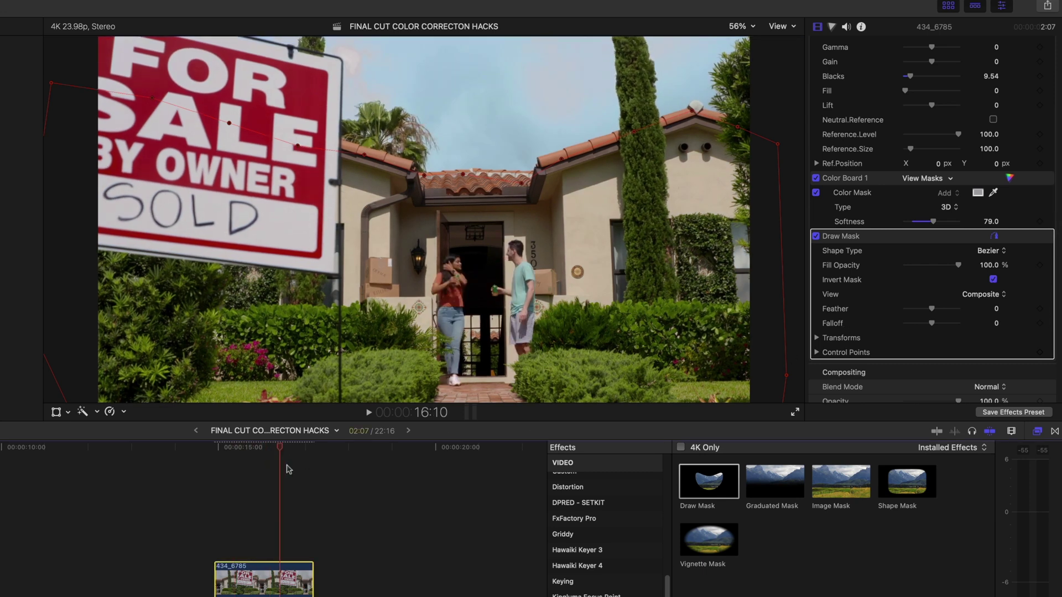
pyautogui.press('space')
pyautogui.press('space')
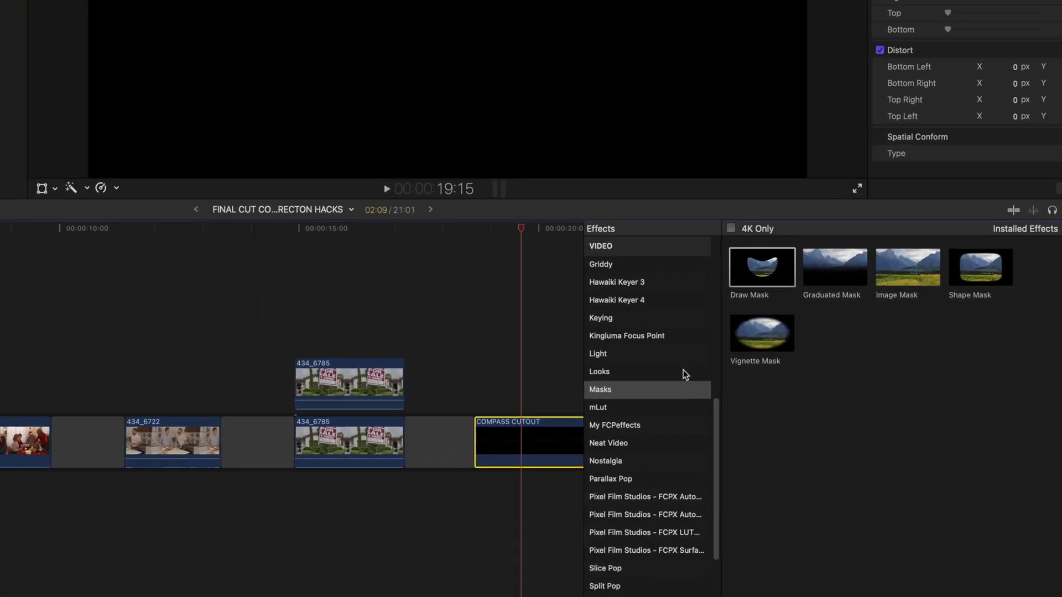
# Apply the Colorize effect from the Color category to the COMPASS CUTOUT clip.
pyautogui.scroll(5, 763, 434)
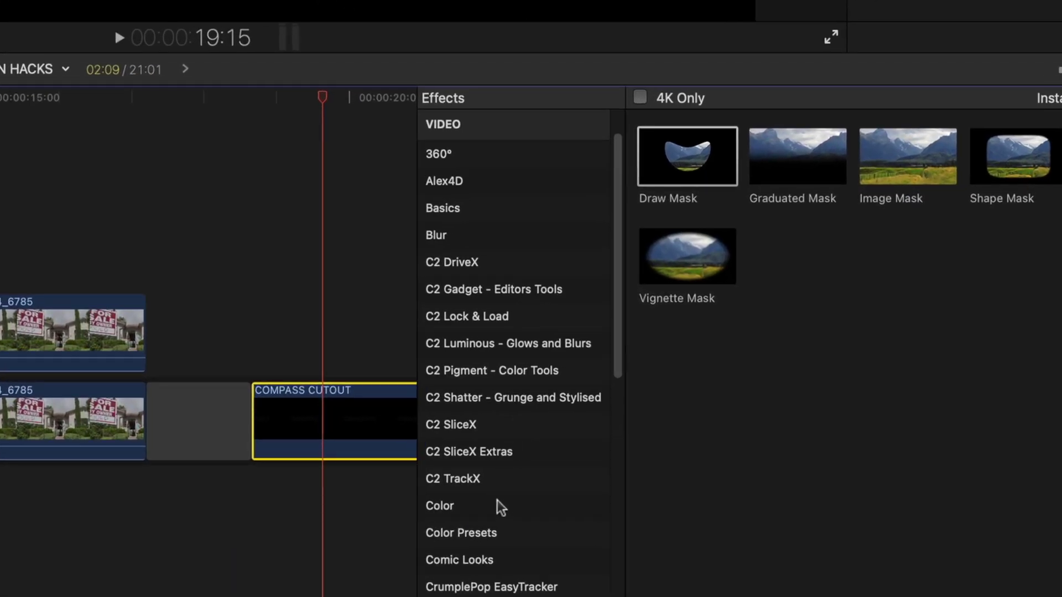
pyautogui.click(496, 505)
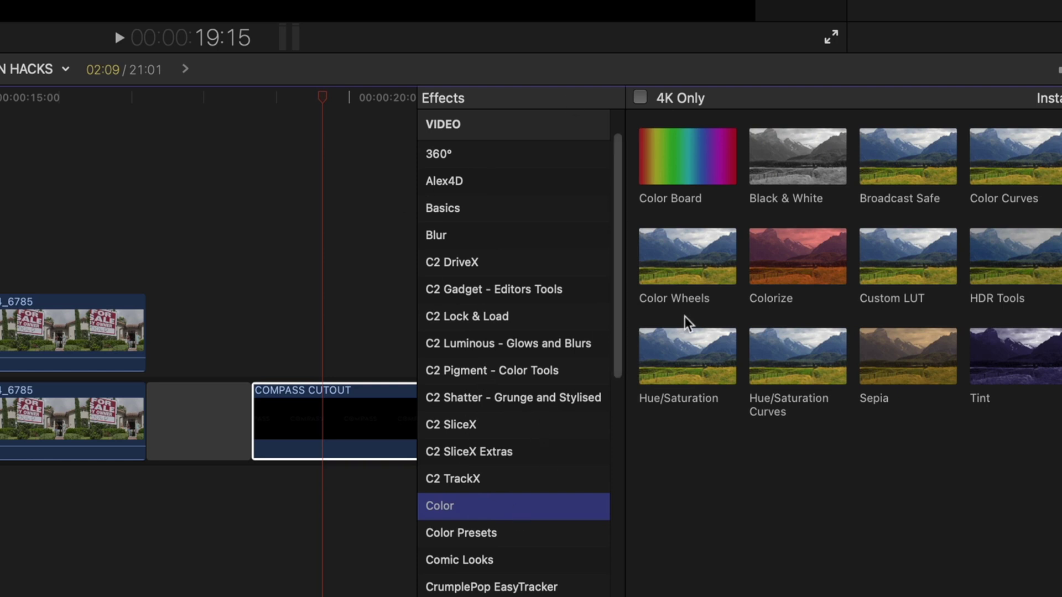
pyautogui.moveTo(789, 266); pyautogui.dragTo(317, 435)
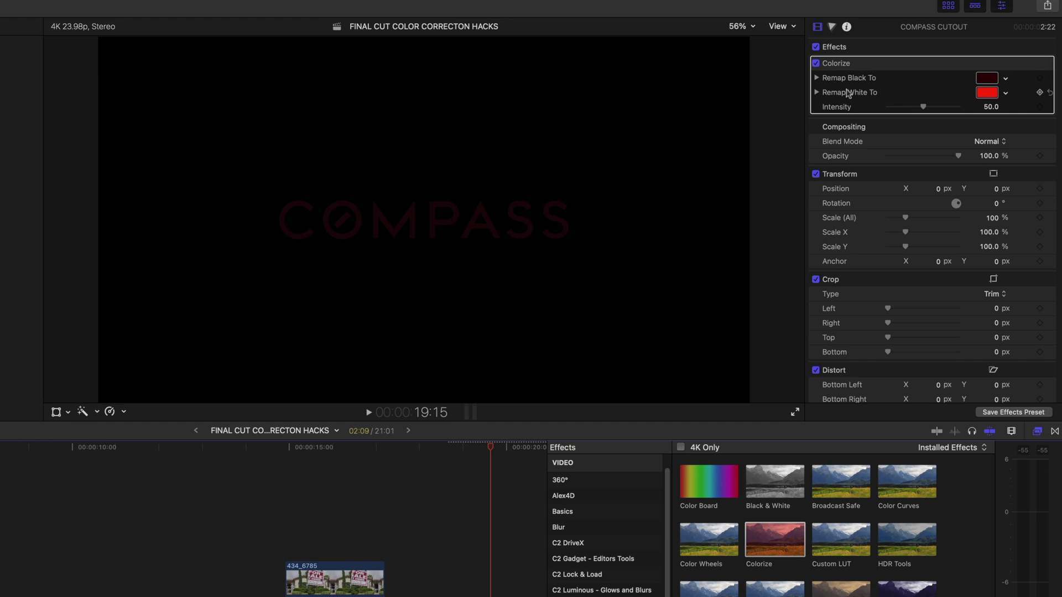
# Set both Remap Black To and Remap White To of the Colorize effect to the Snow pencil color.
pyautogui.click(997, 78)
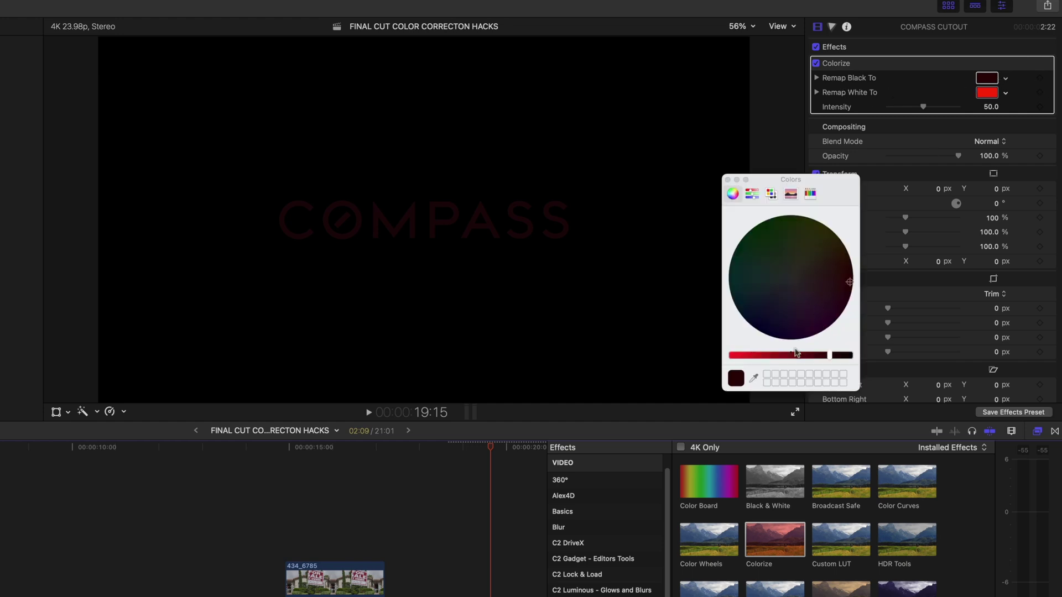
pyautogui.click(810, 194)
pyautogui.click(853, 243)
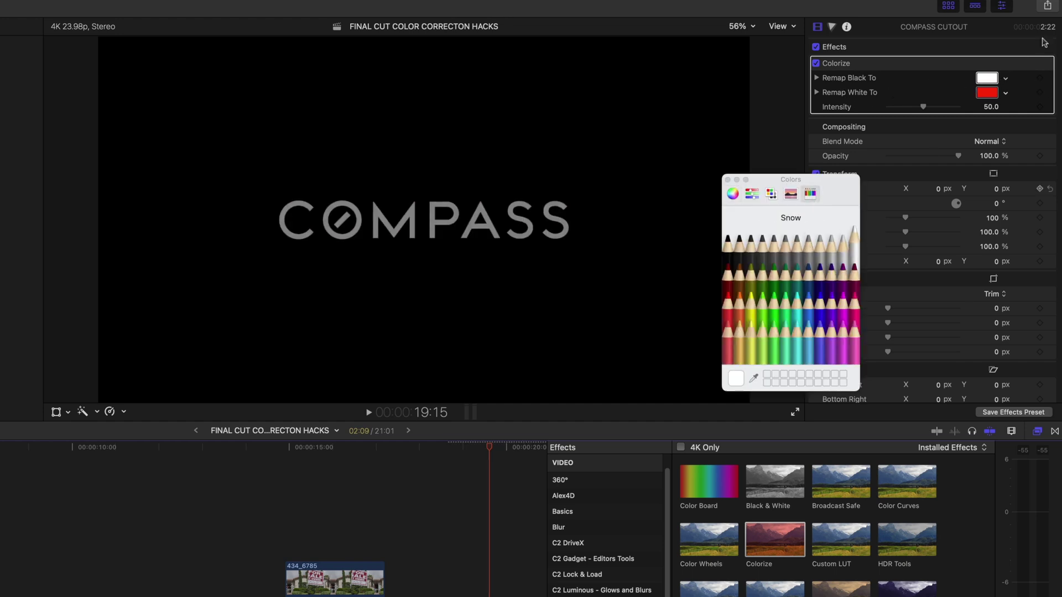
pyautogui.click(990, 92)
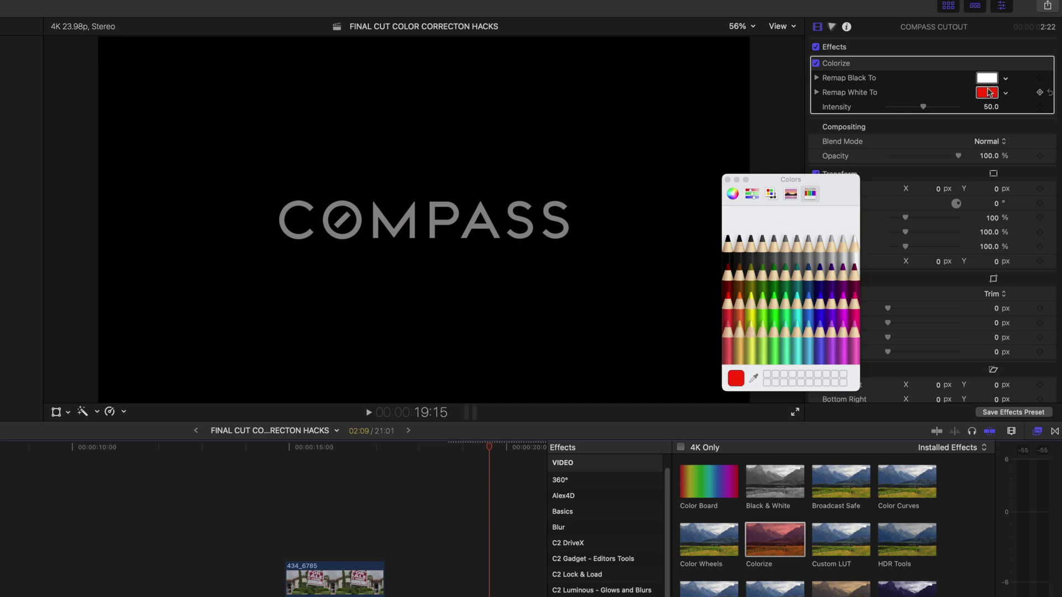
pyautogui.click(853, 244)
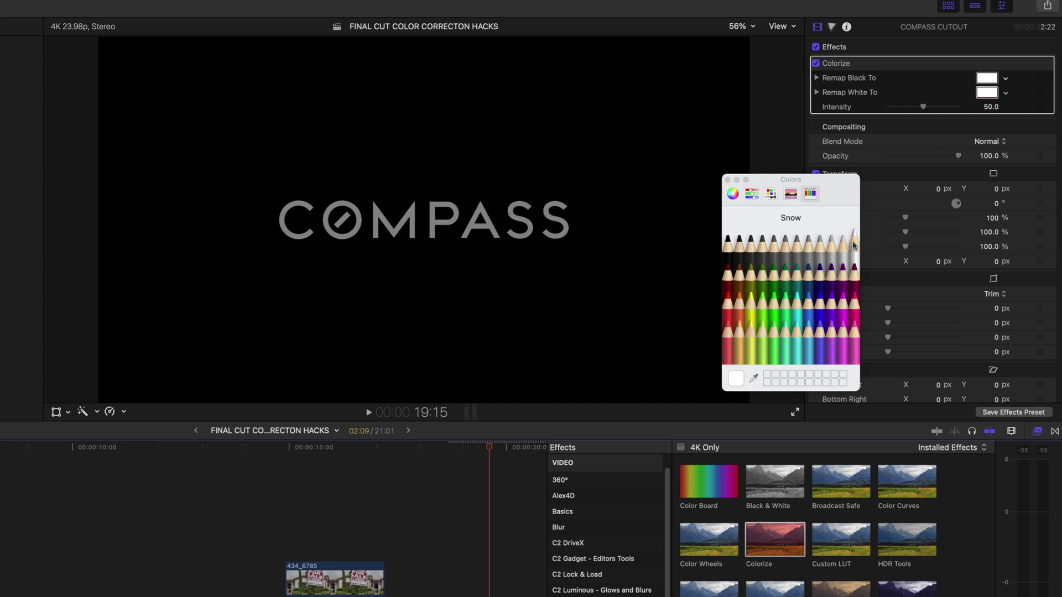
# Raise the Colorize intensity toward its maximum to make the logo white, and close the color picker.
pyautogui.moveTo(920, 108); pyautogui.dragTo(962, 107)
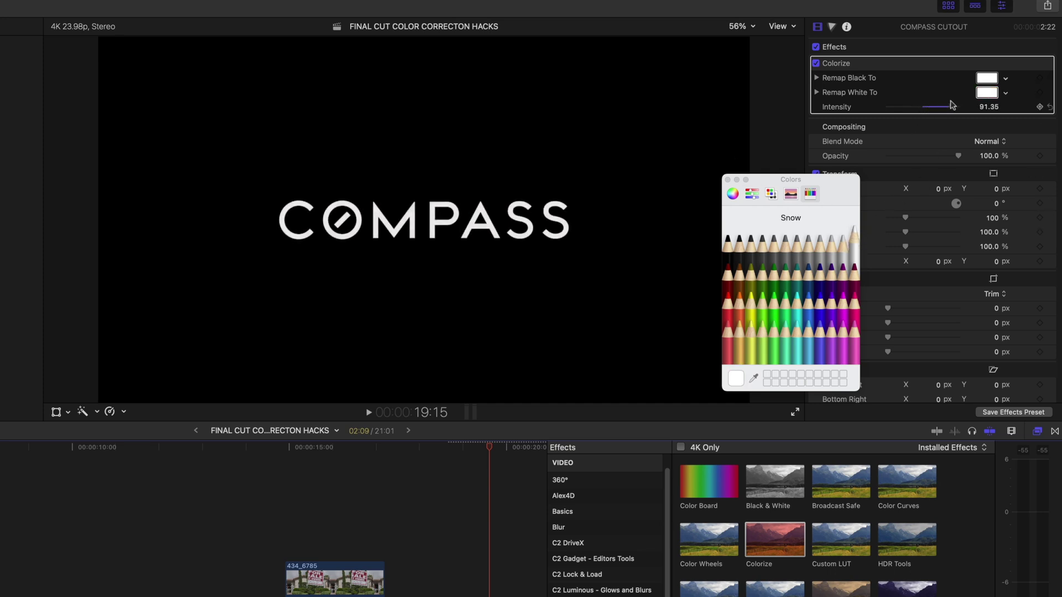
pyautogui.click(727, 180)
pyautogui.moveTo(489, 446)
pyautogui.mouseDown()
pyautogui.moveTo(468, 446)
pyautogui.moveTo(488, 446)
pyautogui.mouseUp()
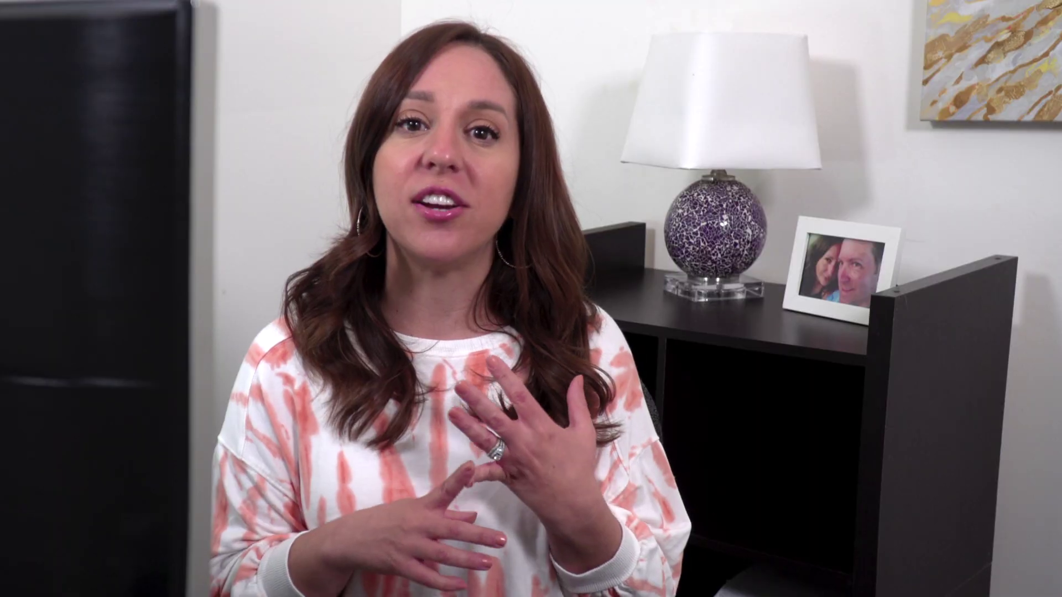